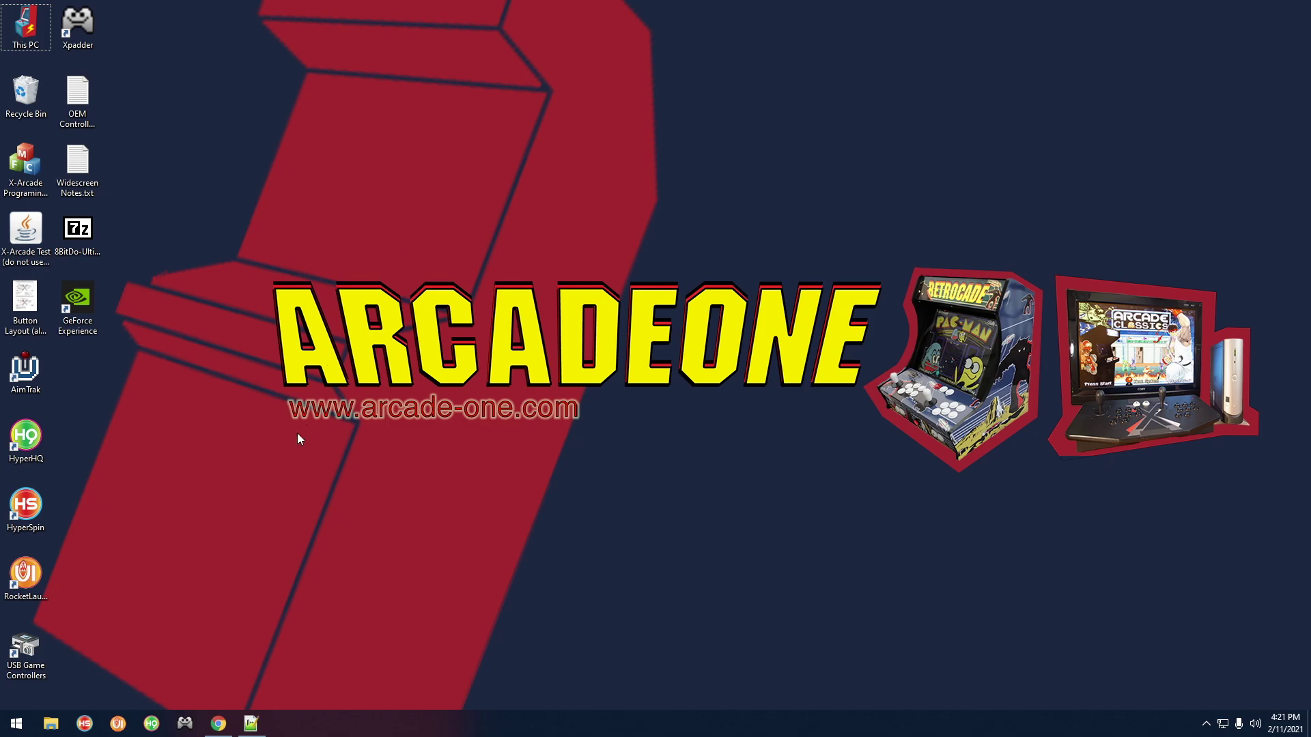
# - Bring up the 8BitDo Arcade Stick page in Chrome, examine the mode switches, and minimize the browser
pyautogui.click(218, 723)
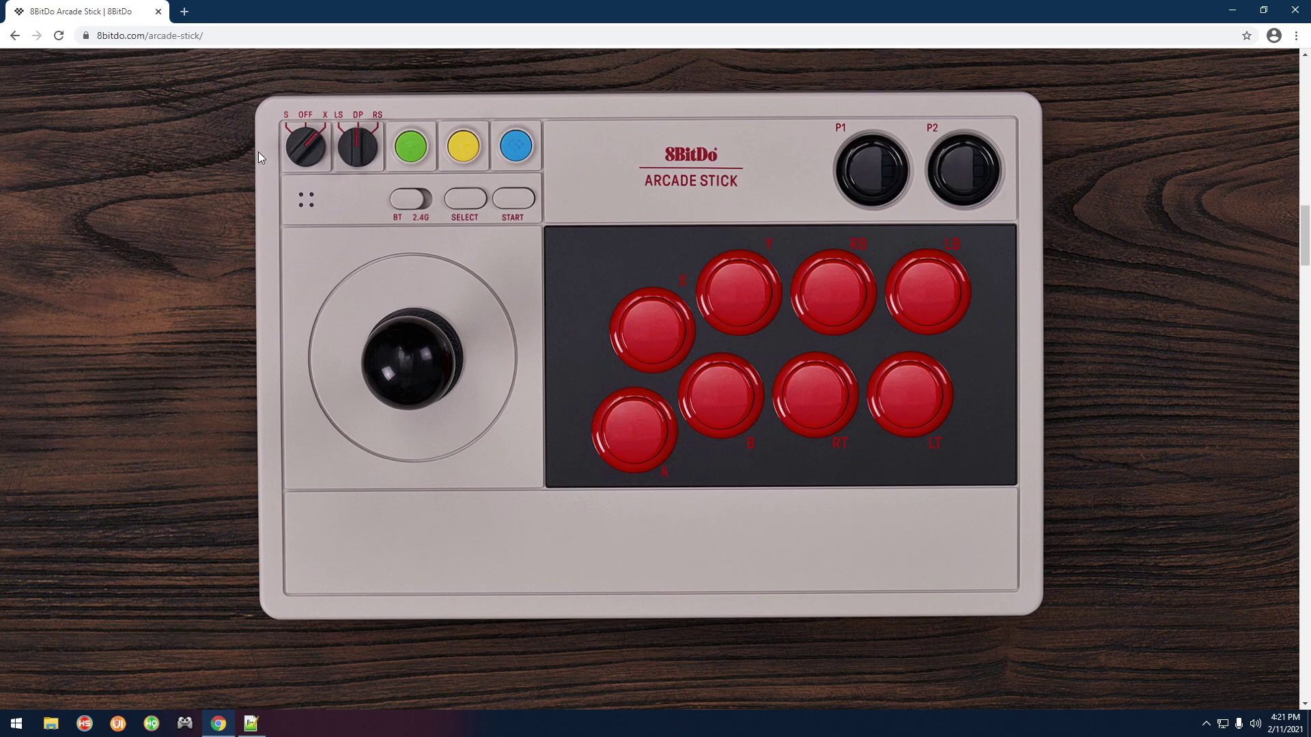
pyautogui.click(330, 116)
pyautogui.click(331, 80)
pyautogui.click(332, 81)
pyautogui.click(1232, 10)
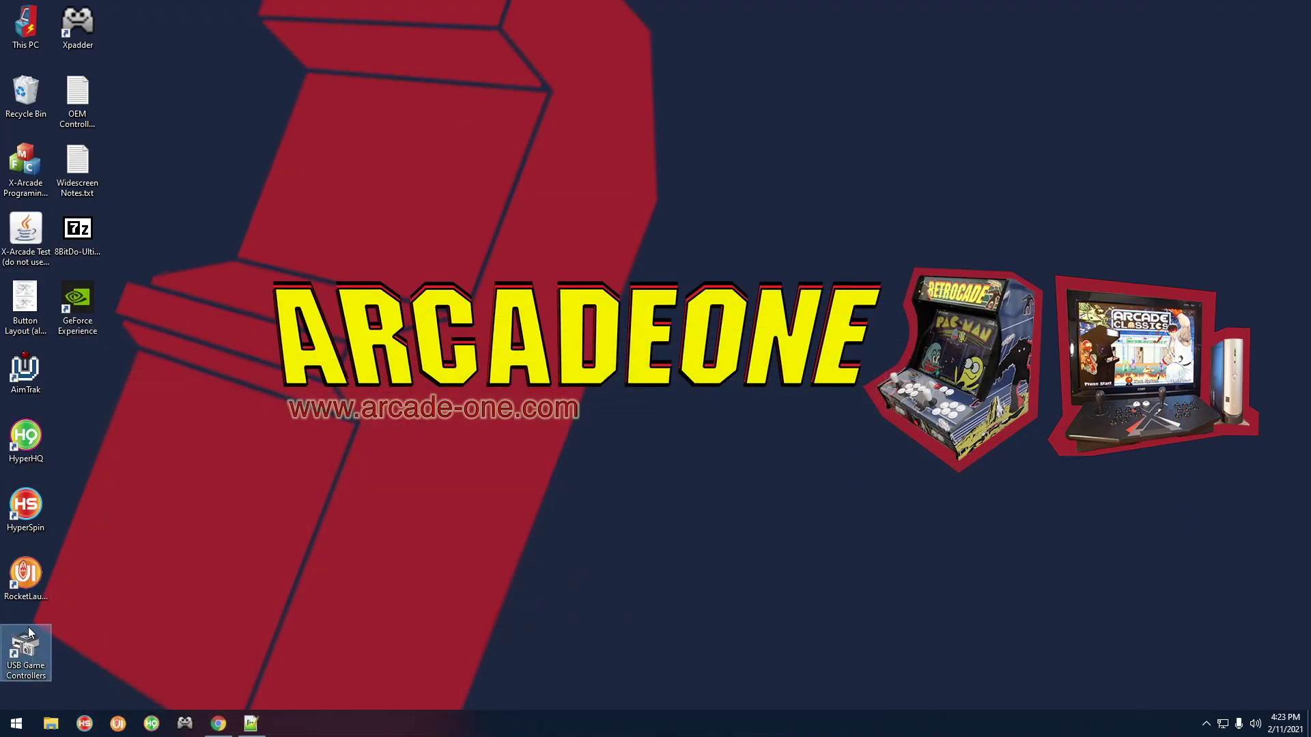
# - Search Windows for "usb c", open Set up USB game controllers to check the installed controllers, and close the dialog
pyautogui.click(16, 726)
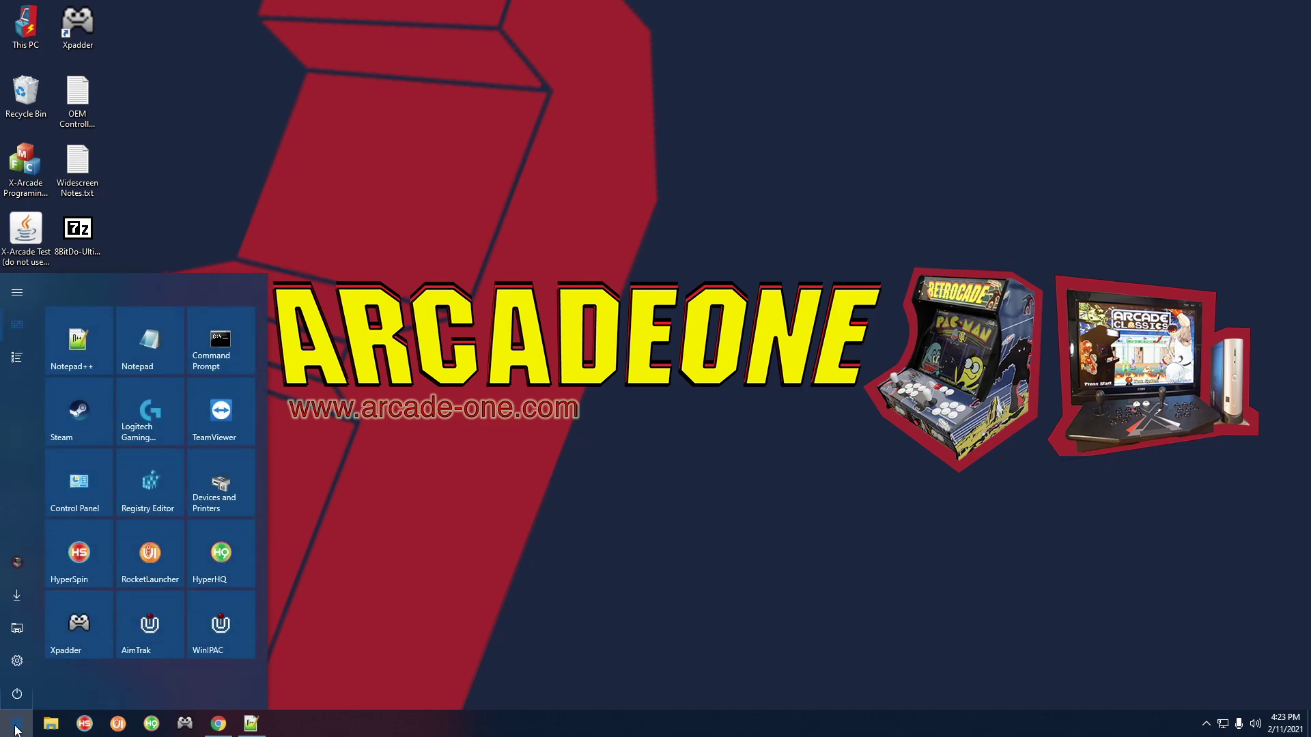
pyautogui.write('us')
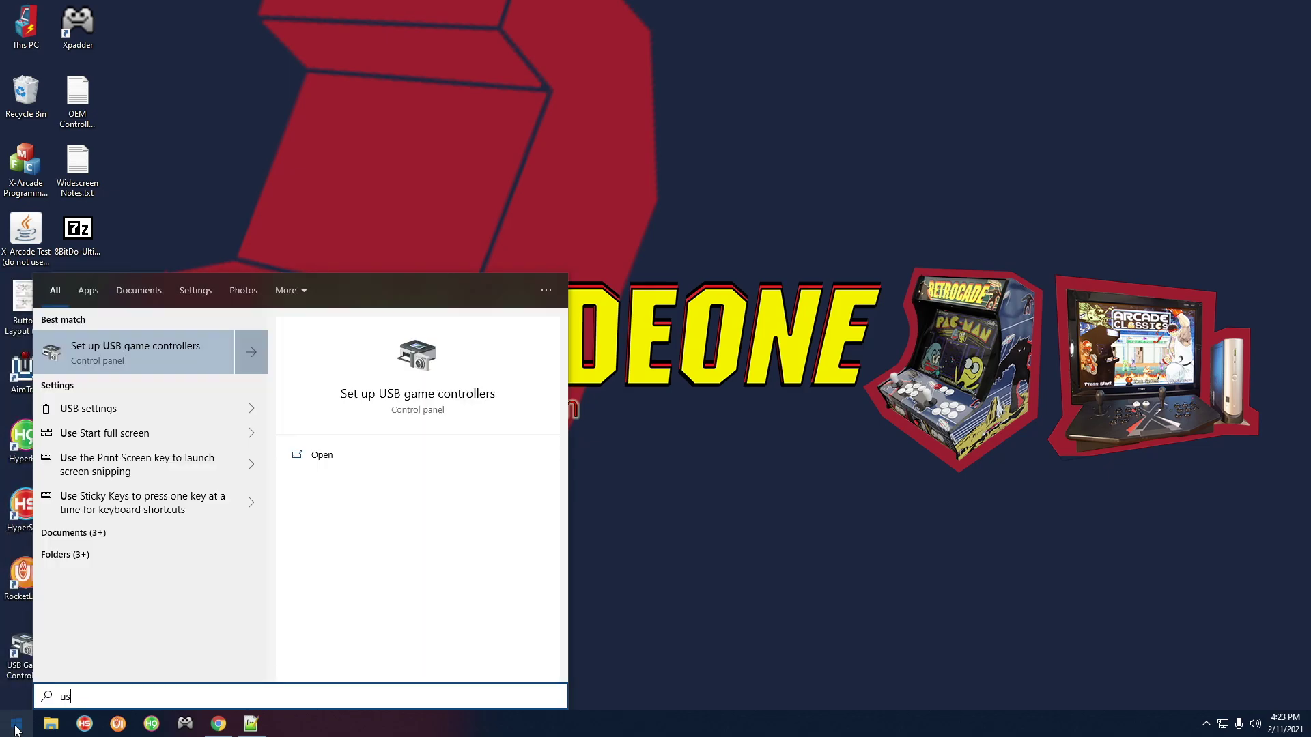
pyautogui.write('b c')
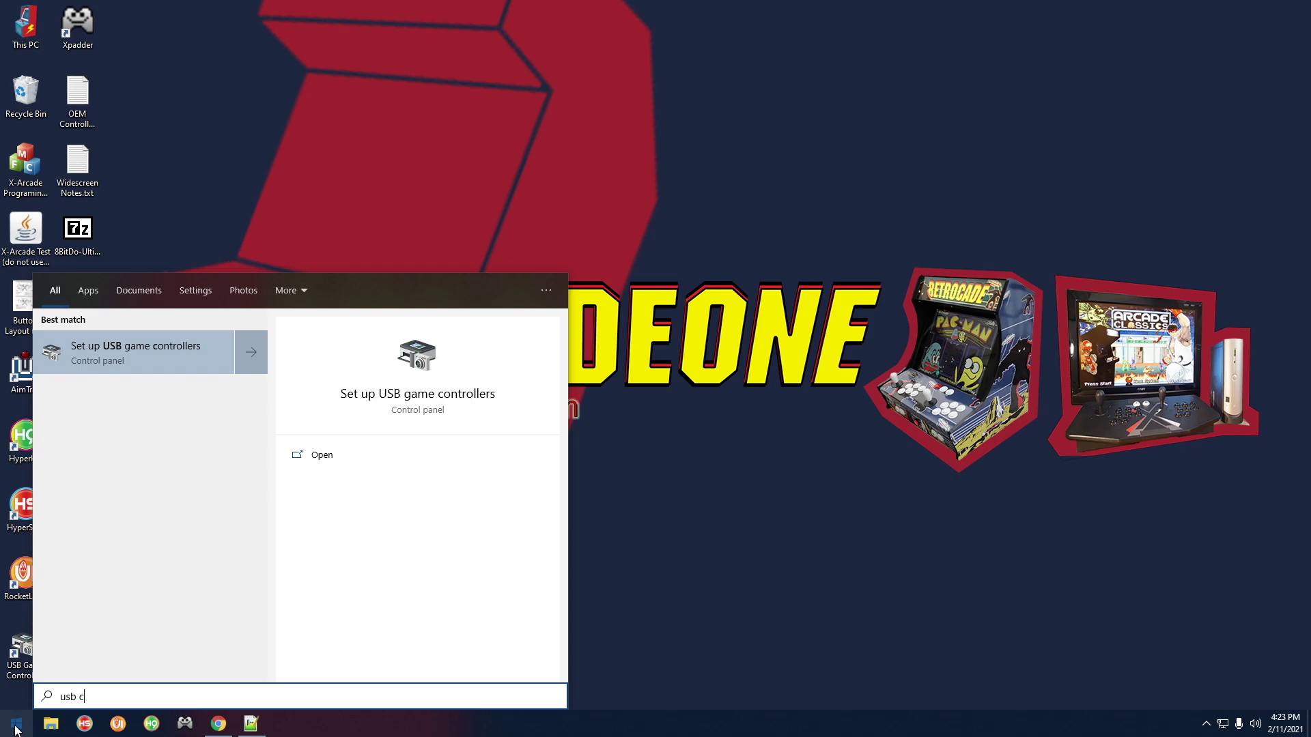
pyautogui.click(135, 346)
pyautogui.moveTo(186, 89); pyautogui.dragTo(293, 120)
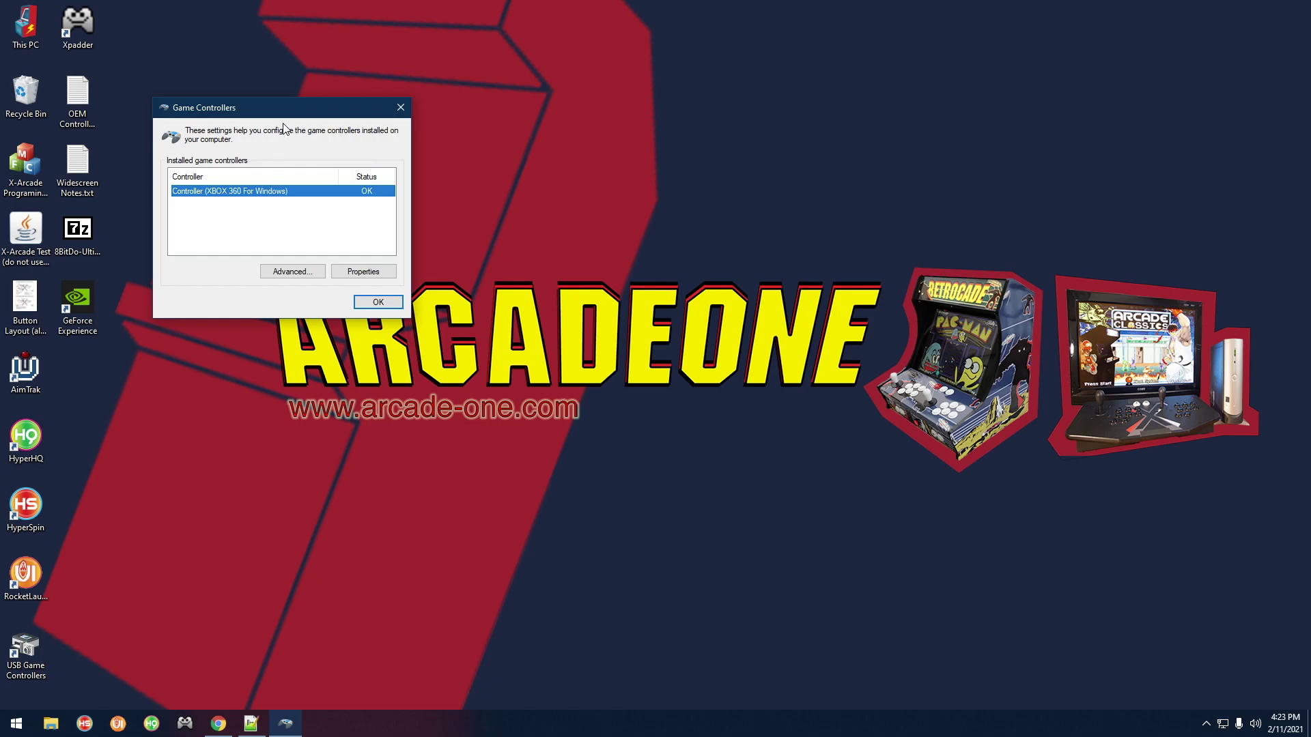
pyautogui.moveTo(290, 111); pyautogui.dragTo(336, 188)
pyautogui.click(374, 186)
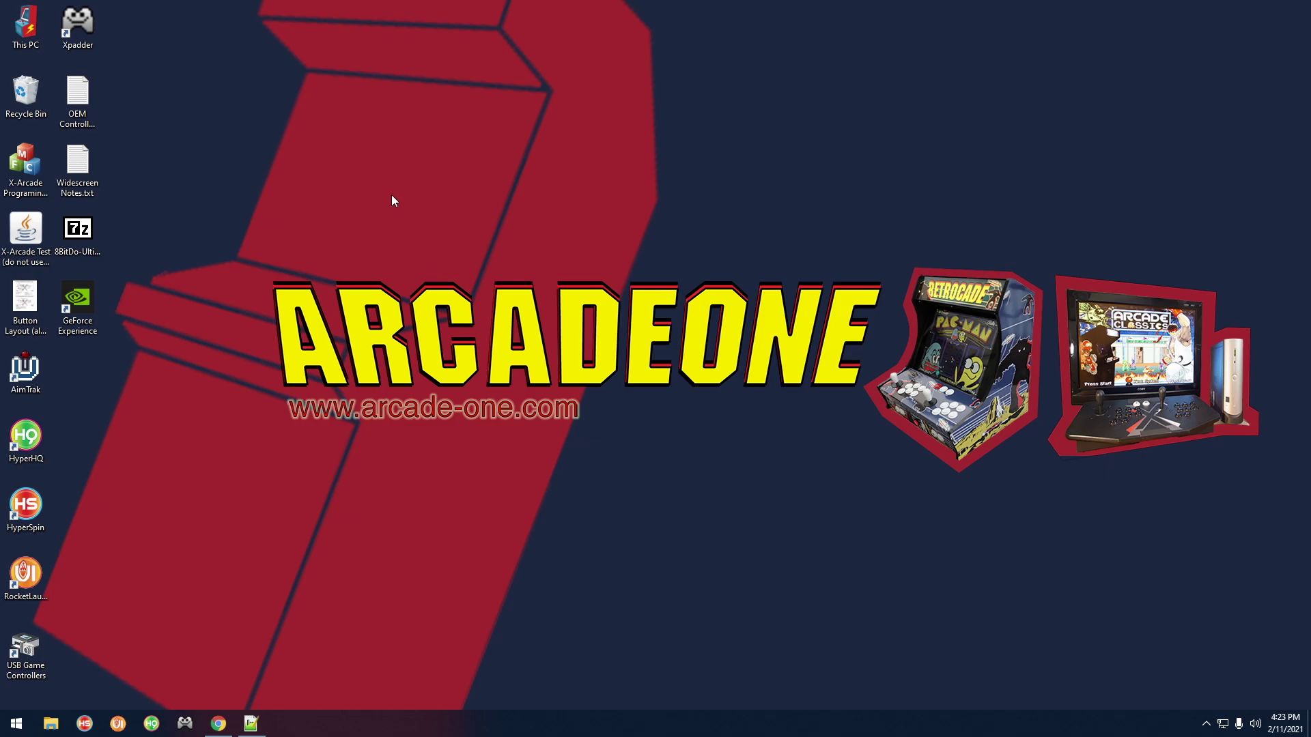
# - In Chrome, view the Ultimate Software download page in the 8BitDo support section, and minimize the browser
pyautogui.click(219, 723)
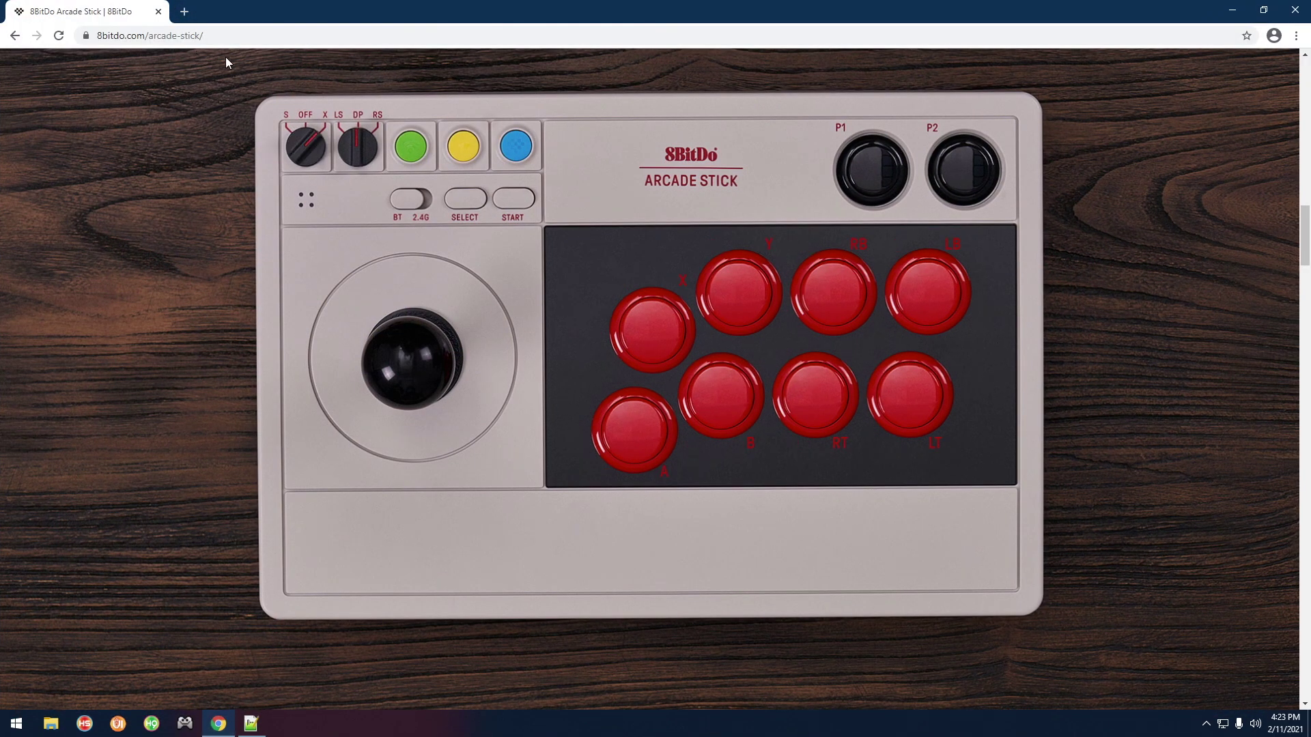
pyautogui.scroll(15, 1281, 323)
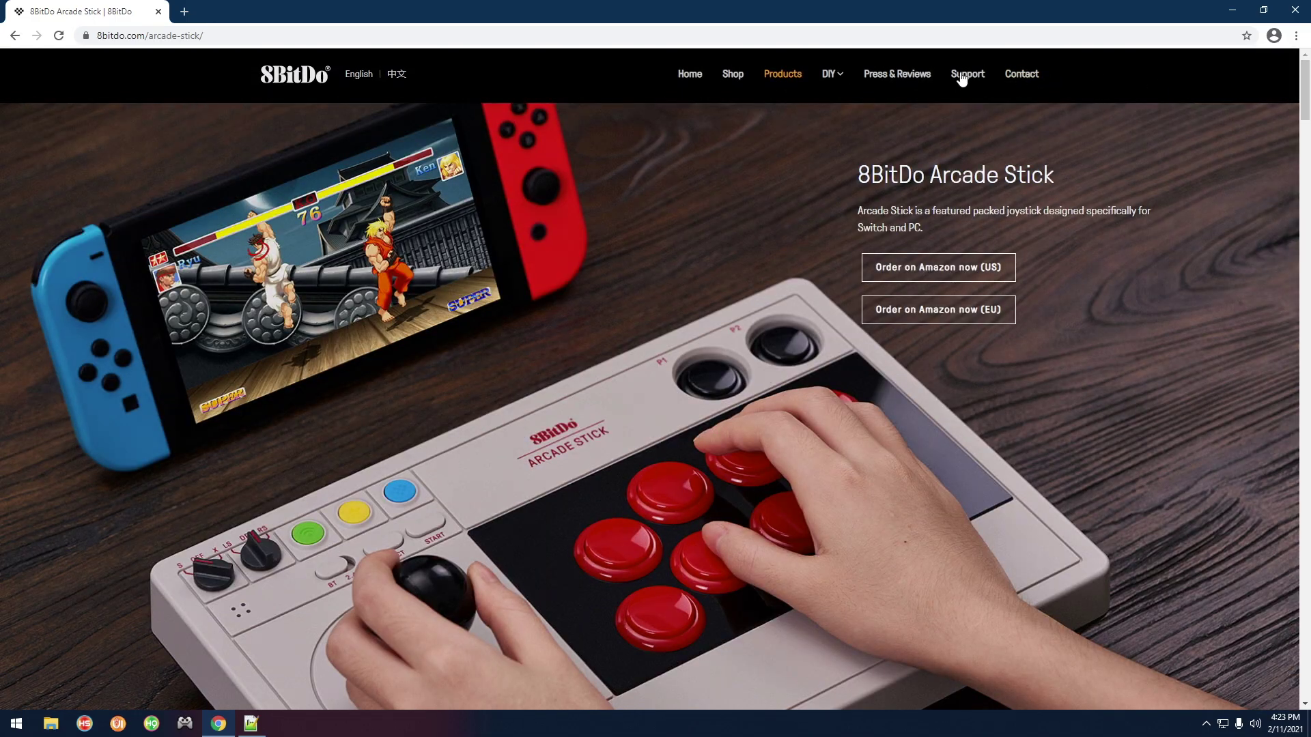
pyautogui.click(960, 77)
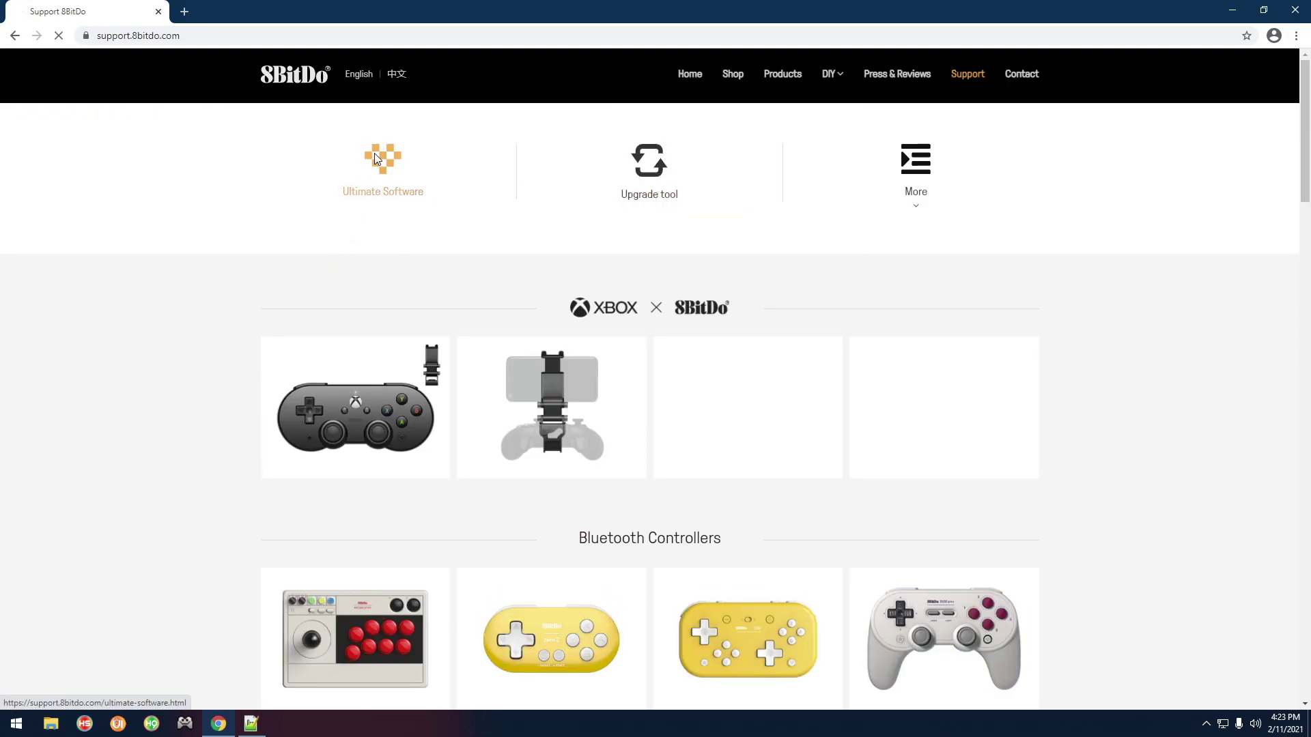
pyautogui.click(386, 190)
pyautogui.scroll(-2, 239, 382)
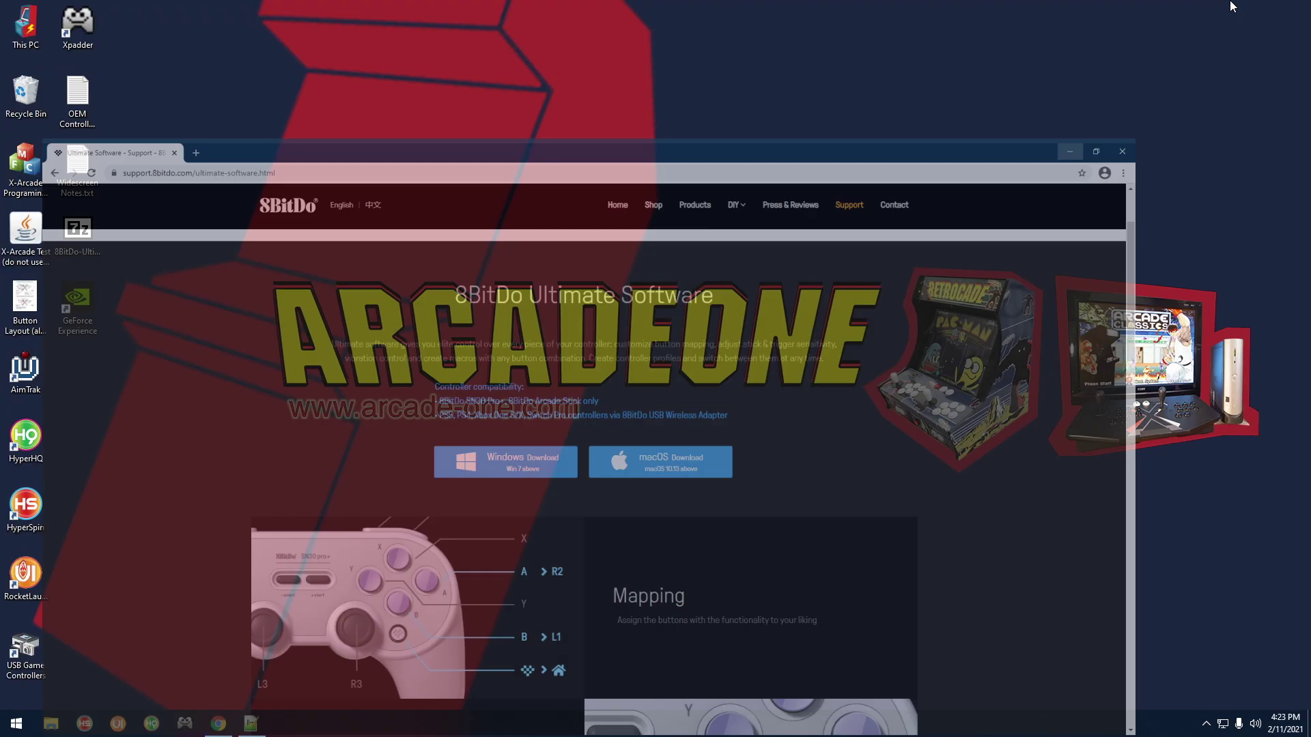
pyautogui.click(1233, 10)
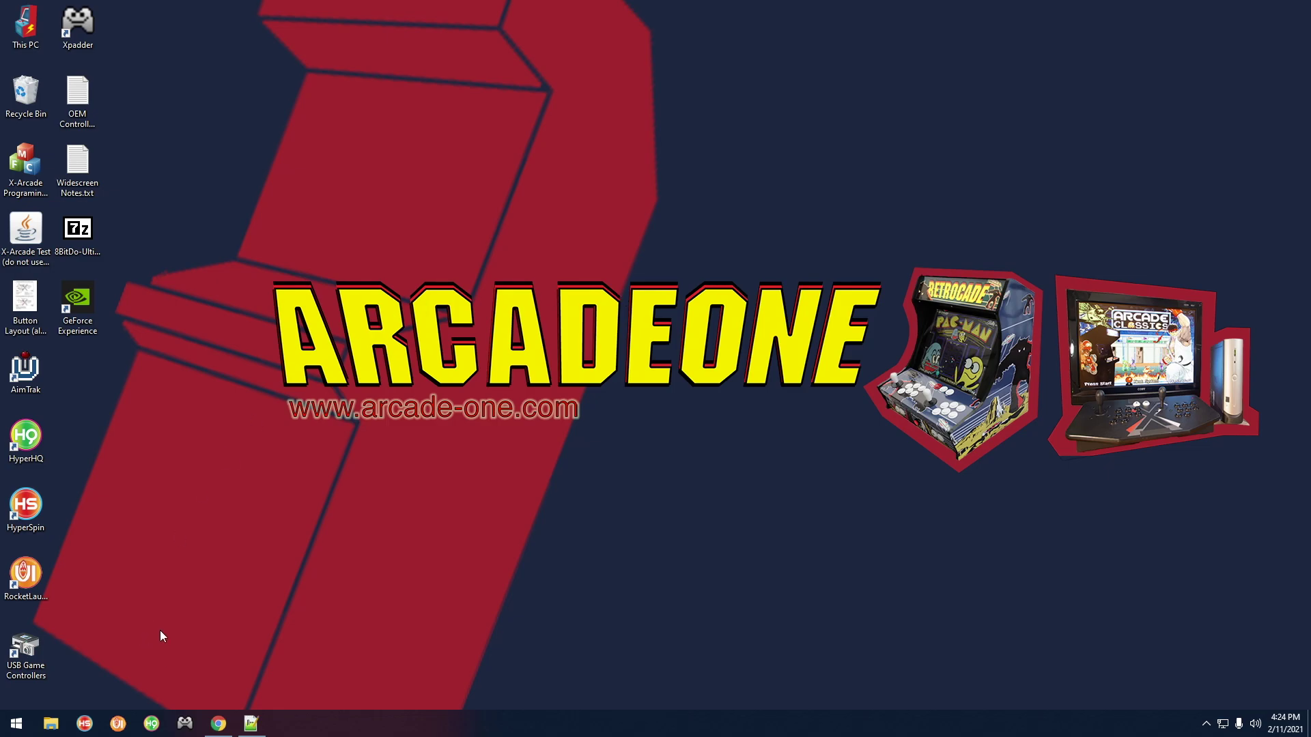
# - In File Explorer, open the 8BitDo-Ultimate-Software-for-Windows folder inside Utilities
pyautogui.doubleClick(26, 24)
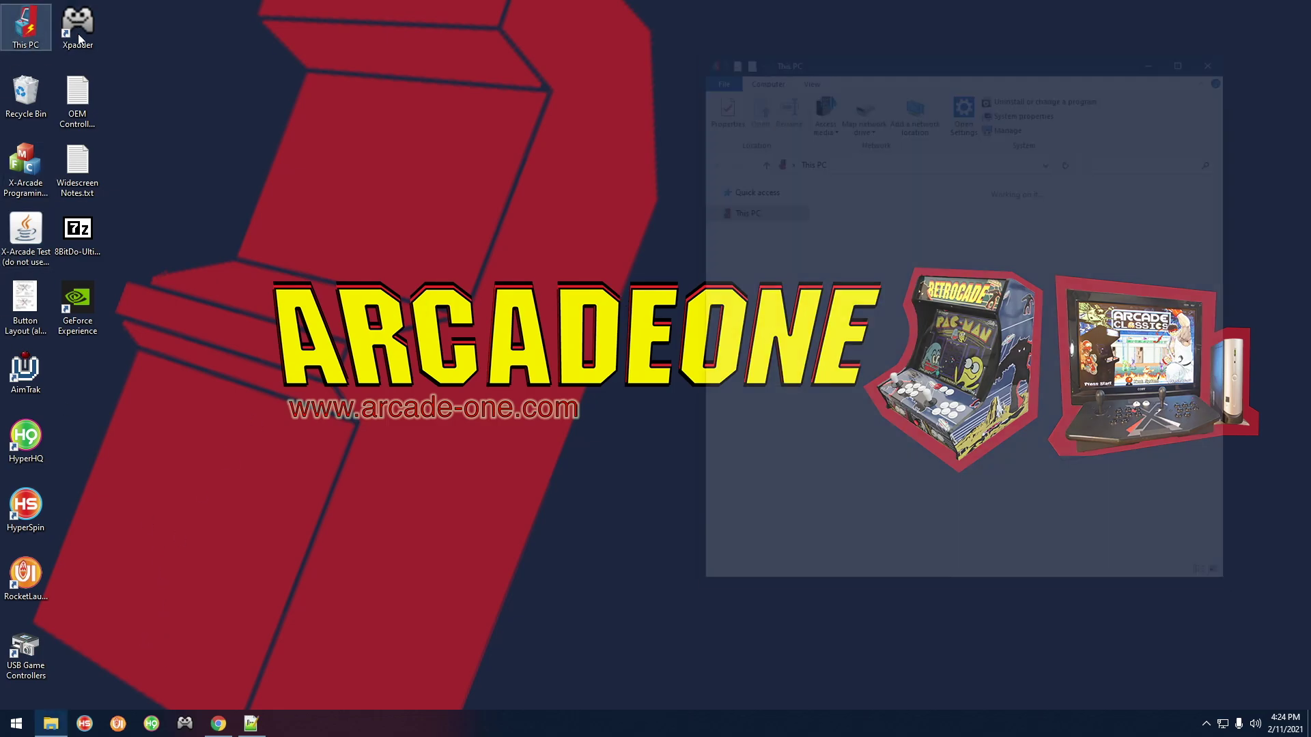
pyautogui.click(745, 356)
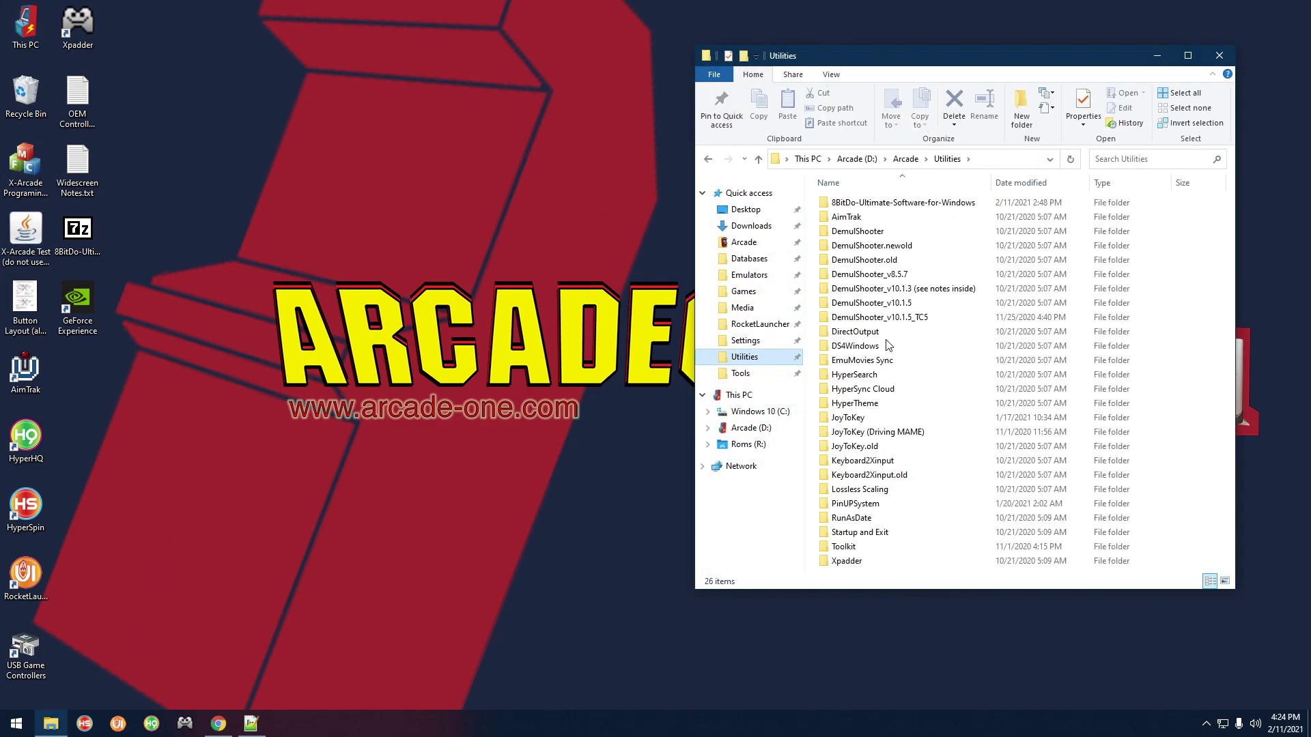
pyautogui.click(870, 203)
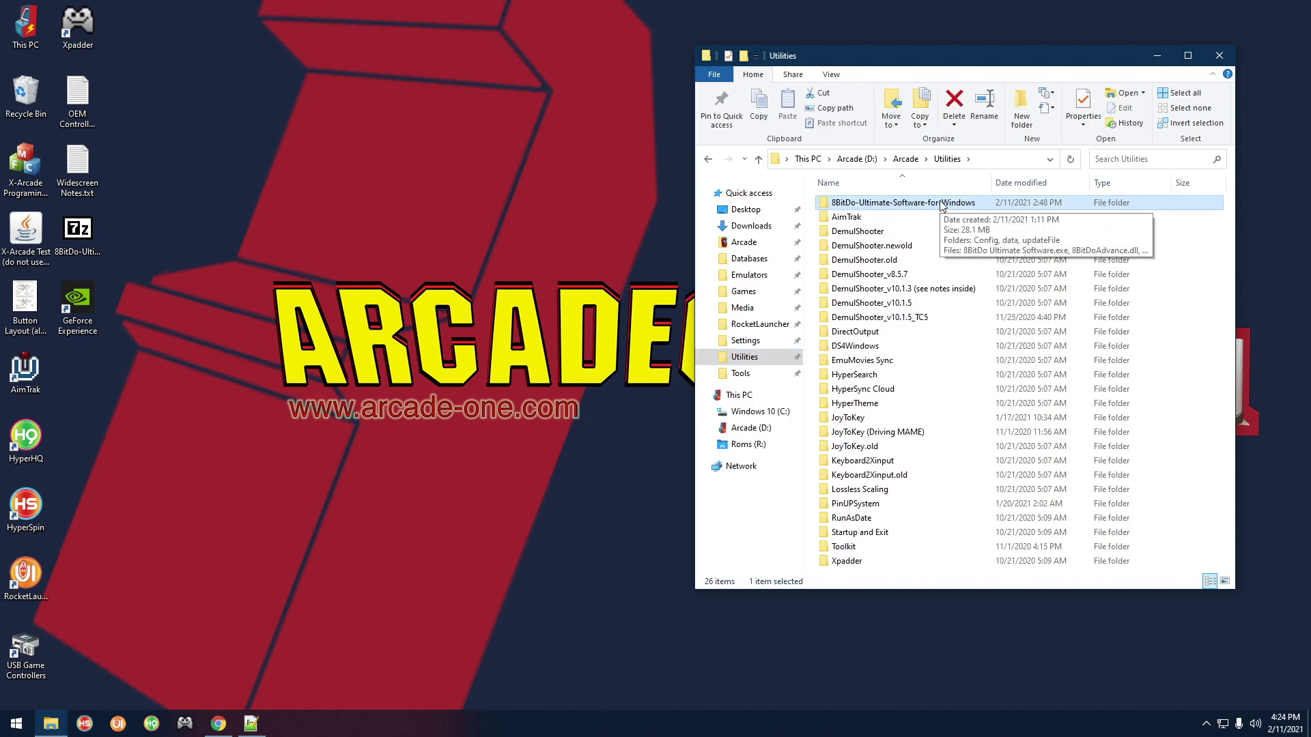
pyautogui.doubleClick(850, 204)
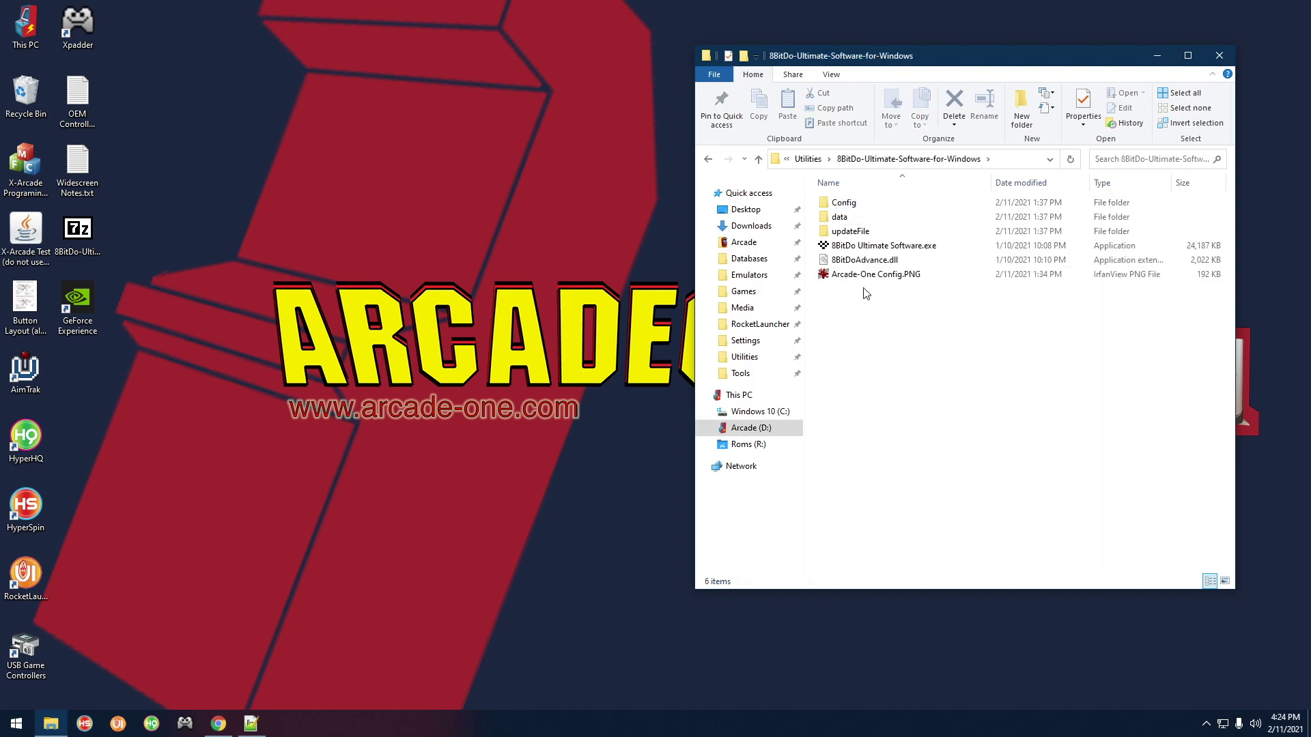
# - Locate the Arcade-One.ini profile under Config, ArcadeStick, Xinput, and return to the 8BitDo-Ultimate-Software-for-Windows folder
pyautogui.click(845, 205)
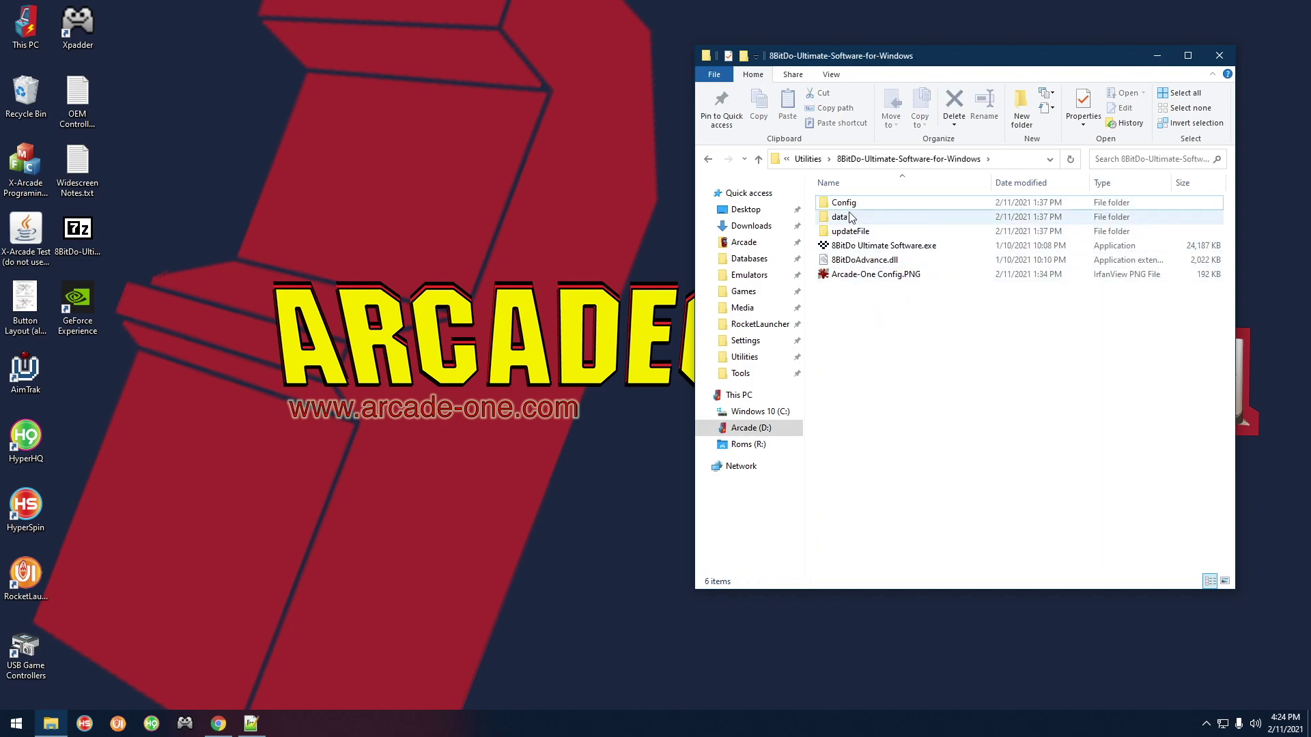
pyautogui.doubleClick(851, 204)
pyautogui.doubleClick(878, 207)
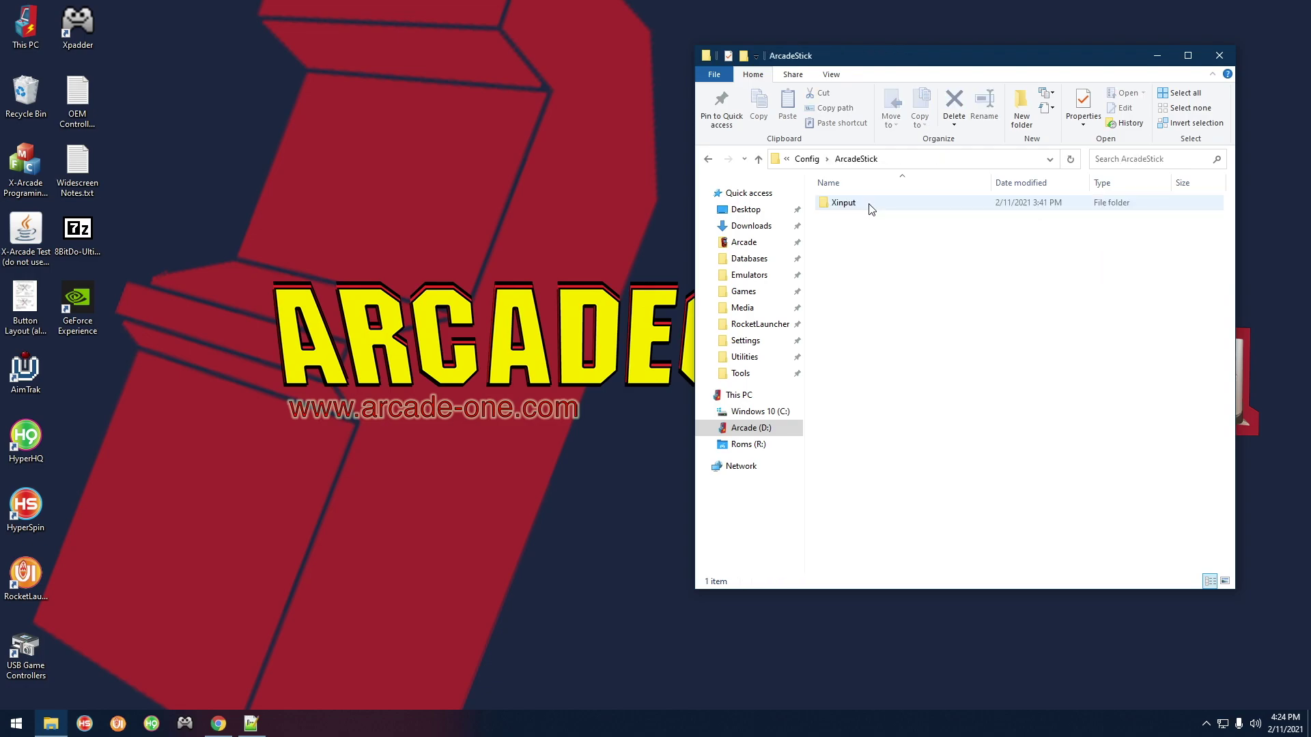
pyautogui.doubleClick(850, 209)
pyautogui.click(864, 208)
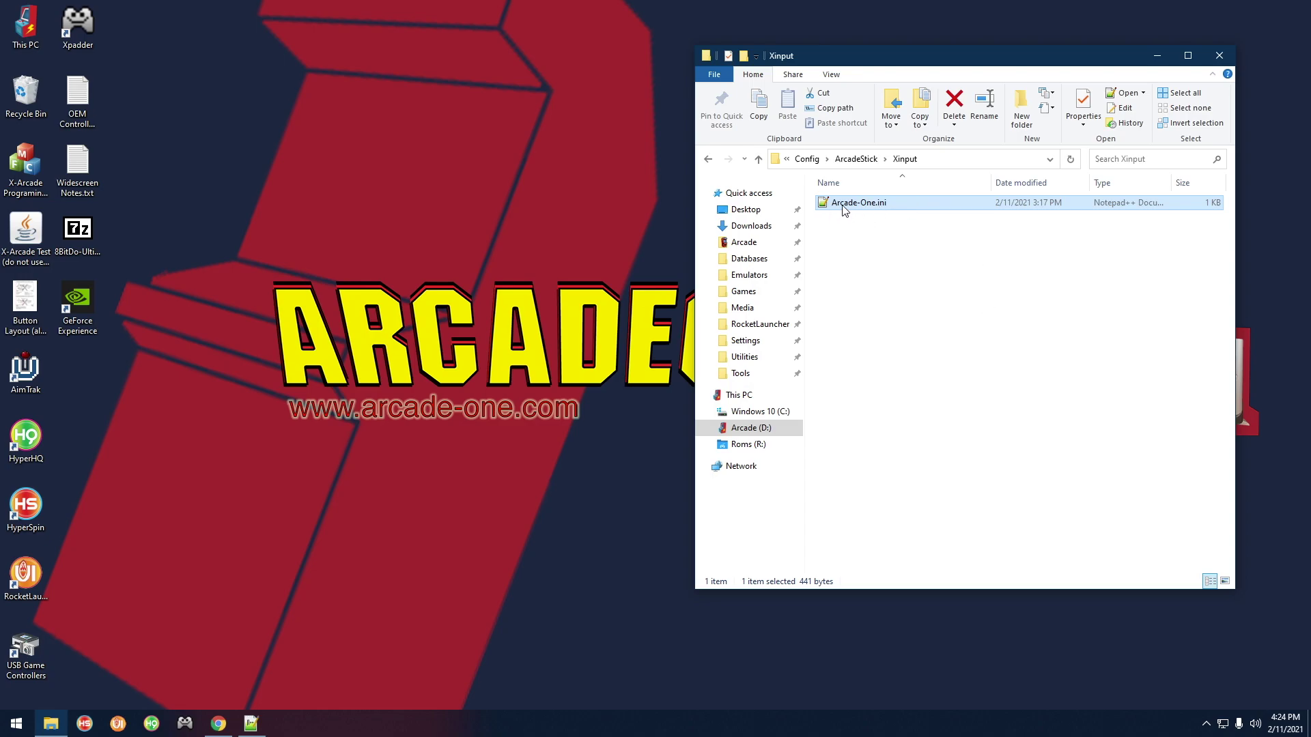
pyautogui.click(708, 159)
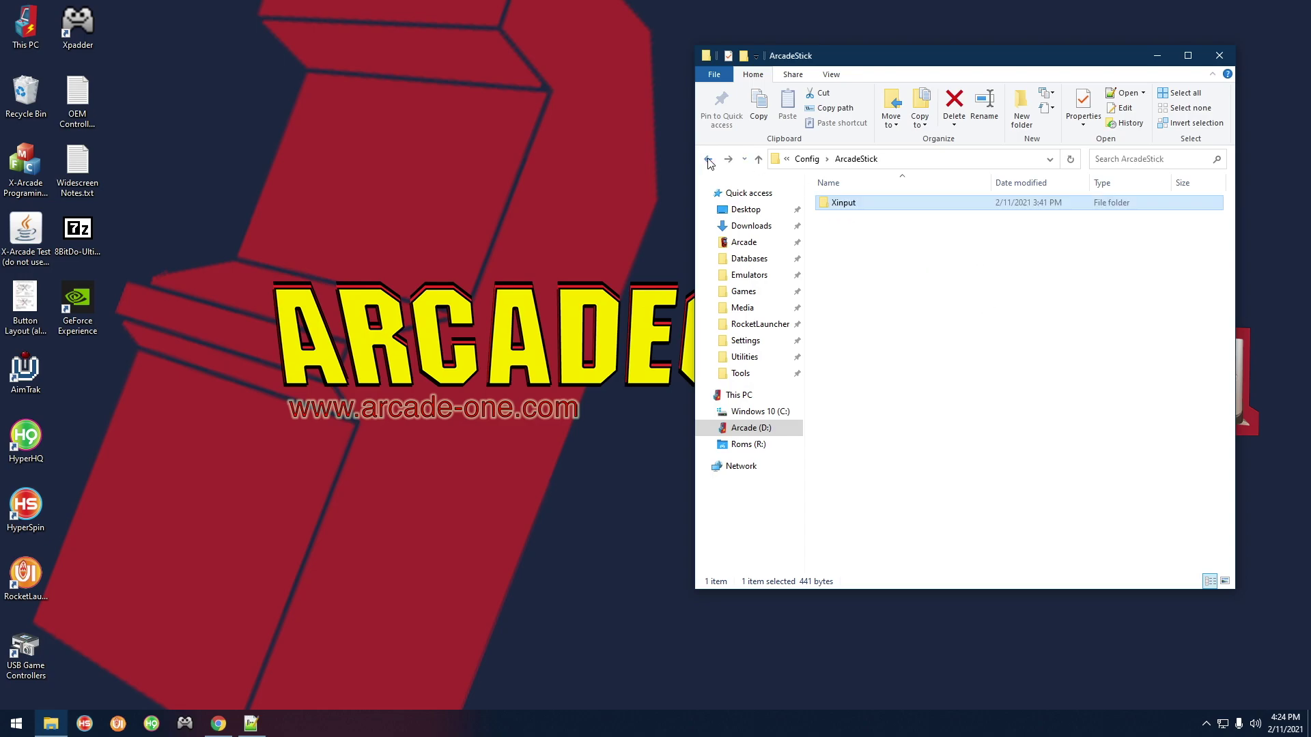
pyautogui.click(708, 159)
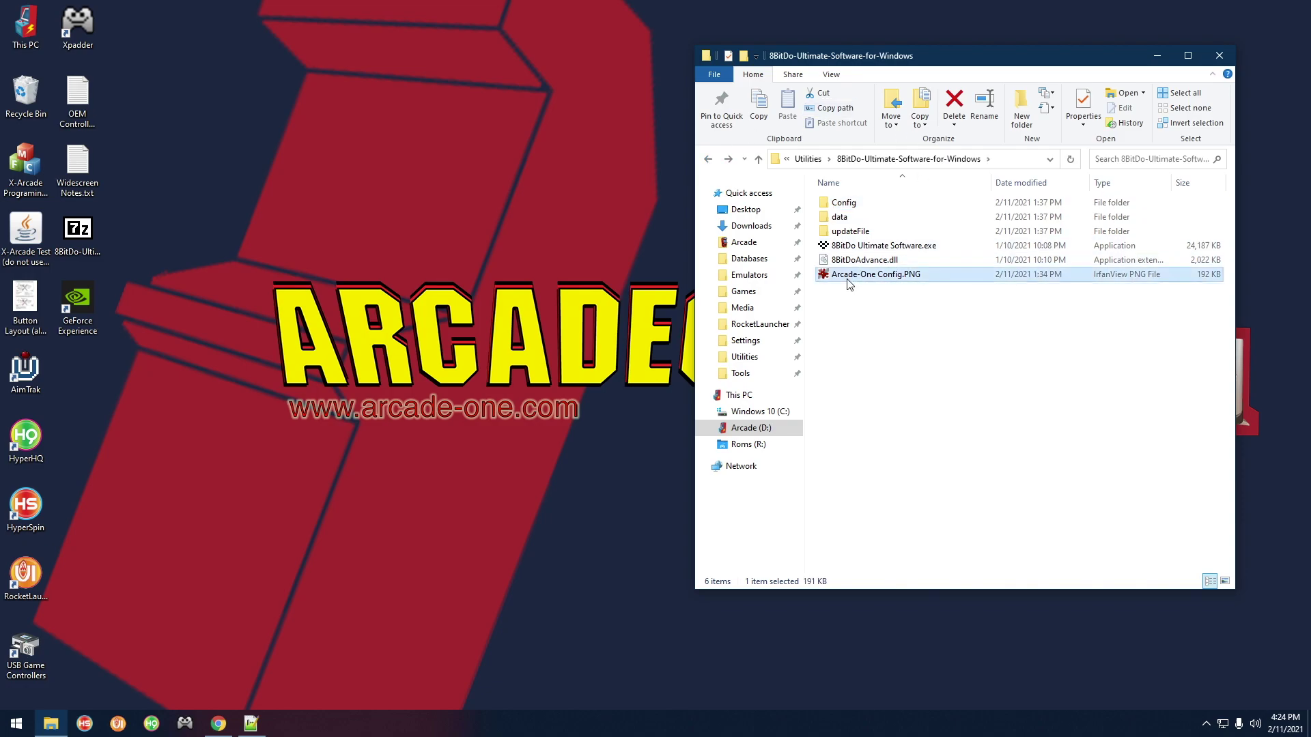
# - View the button layout in Arcade-One Config.PNG and close the image
pyautogui.doubleClick(880, 275)
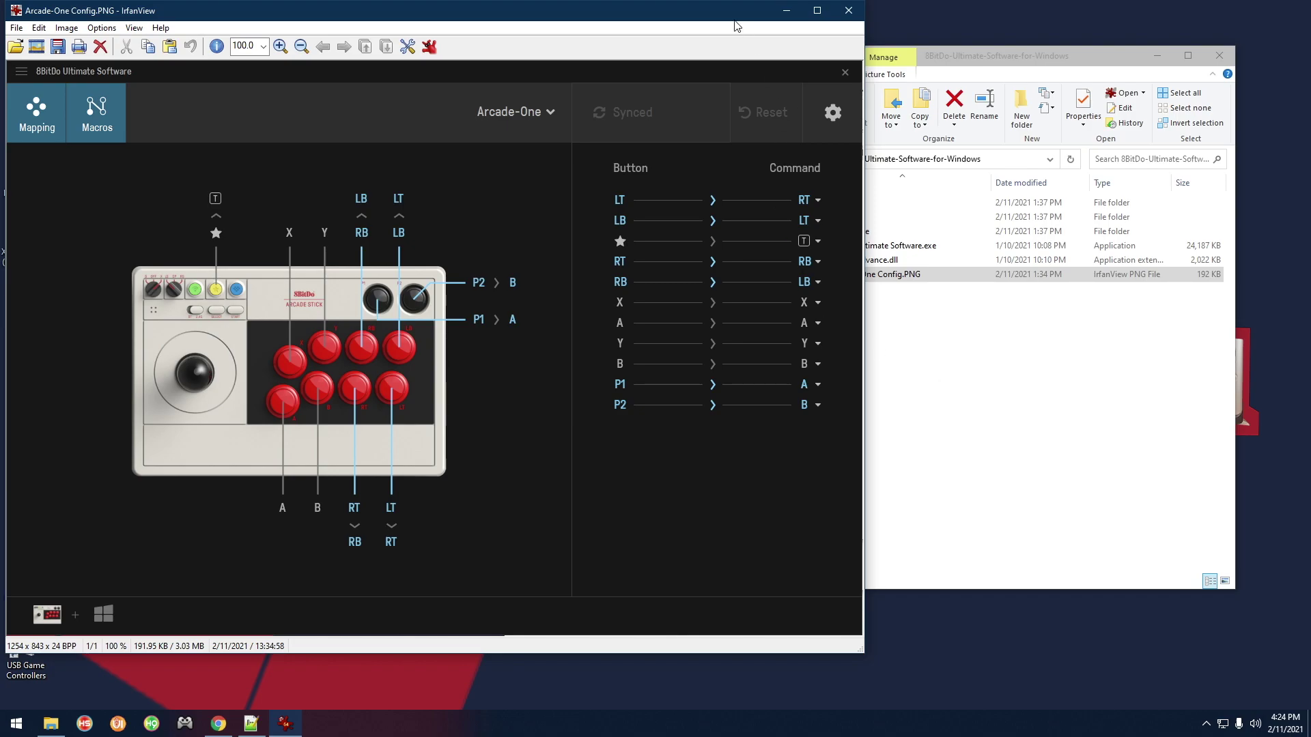
pyautogui.moveTo(737, 24); pyautogui.dragTo(759, 64)
pyautogui.click(870, 50)
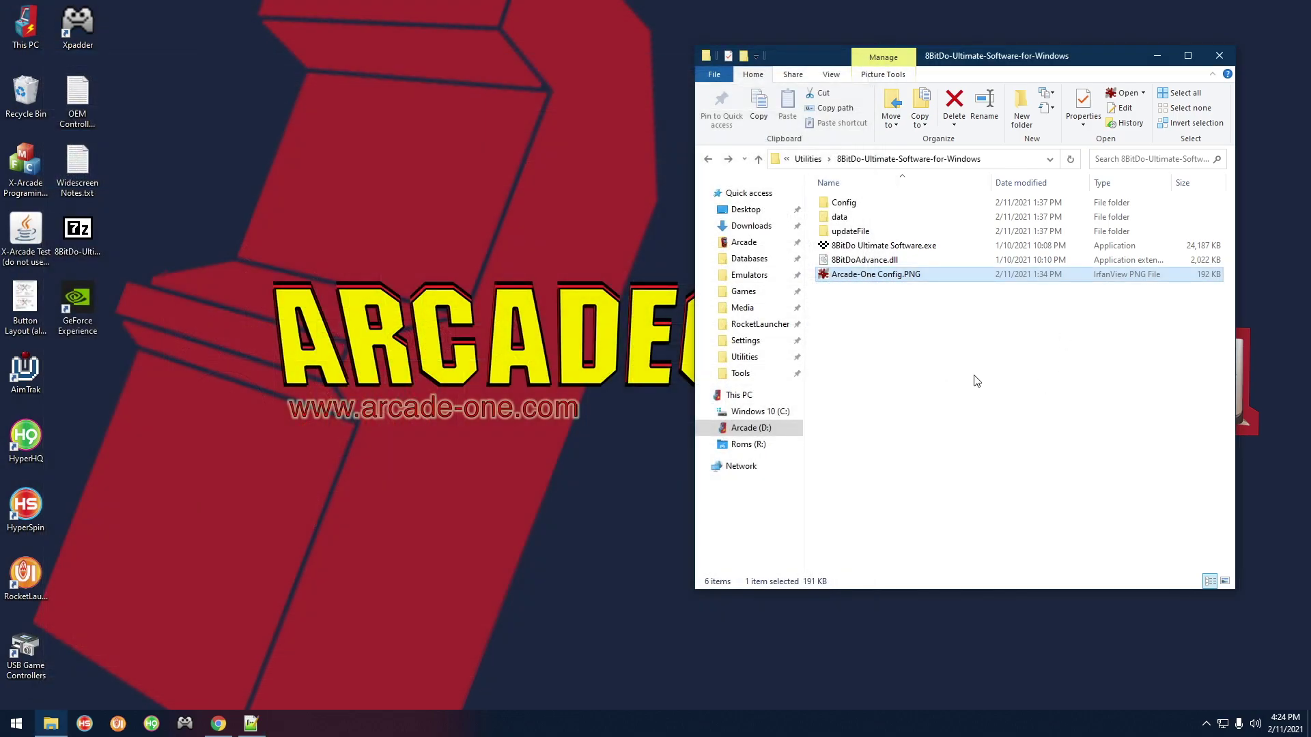
pyautogui.click(975, 377)
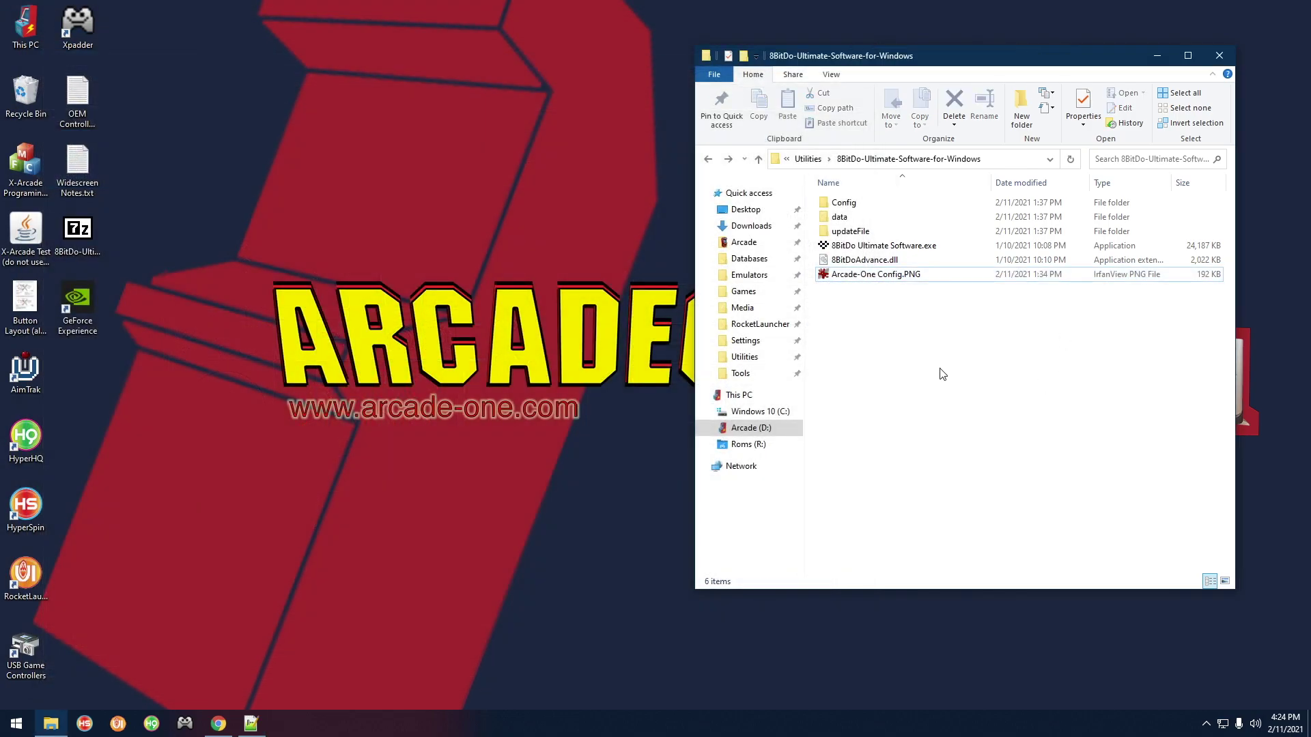
# - Launch 8BitDo Ultimate Software.exe and switch the arcade stick from the Arcade-One profile to Default Profile
pyautogui.doubleClick(845, 246)
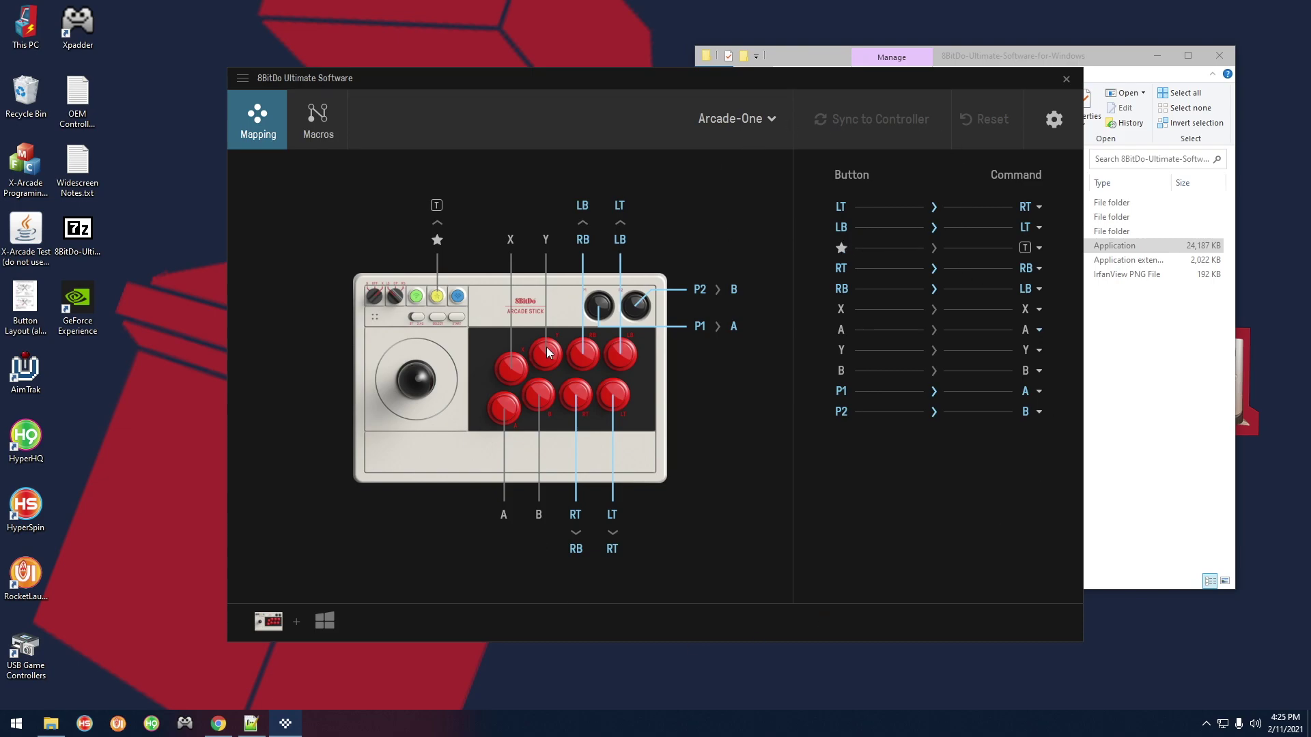
pyautogui.moveTo(637, 79); pyautogui.dragTo(606, 88)
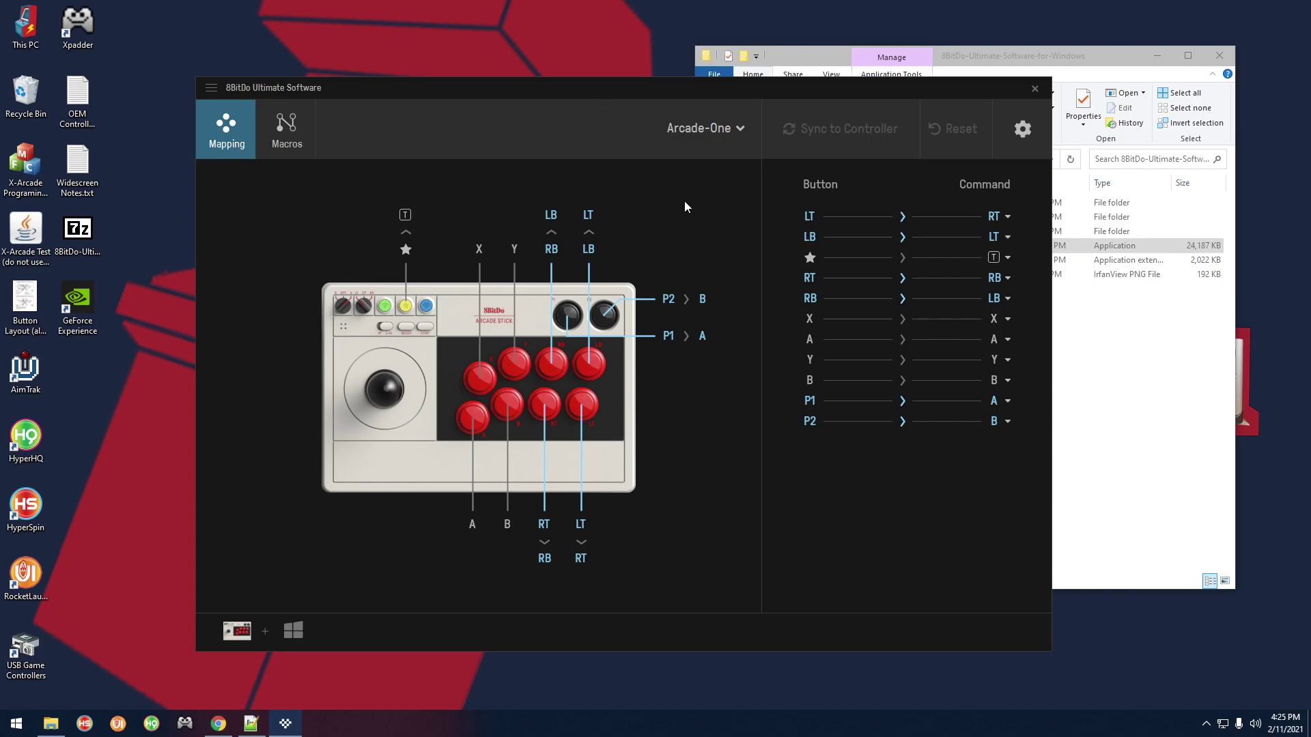
pyautogui.click(730, 129)
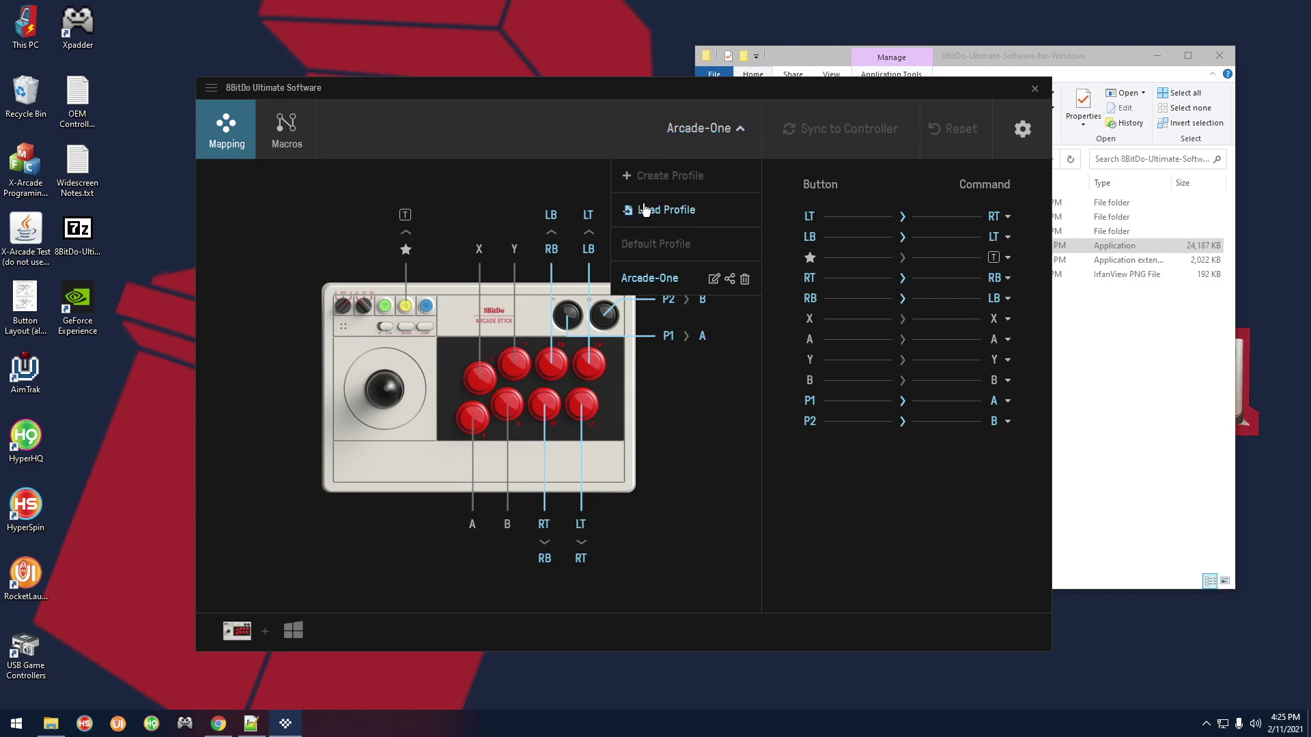
pyautogui.click(659, 247)
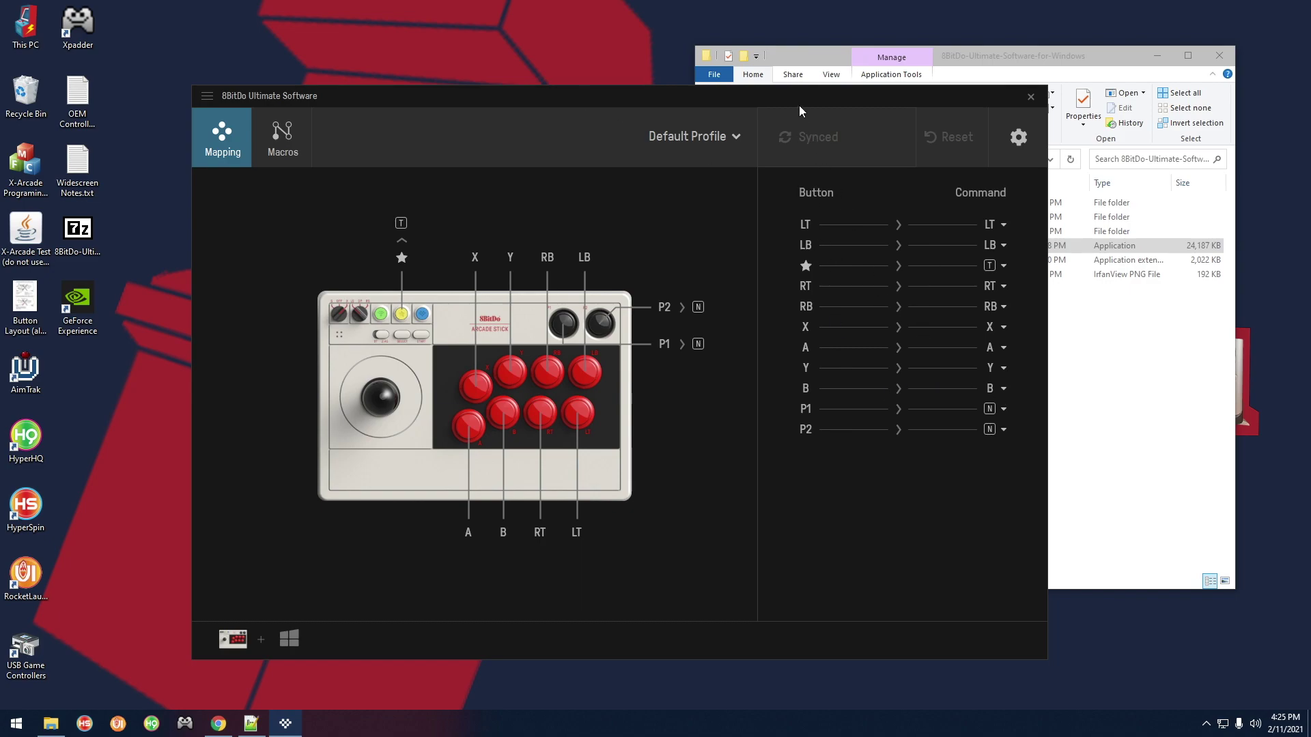
pyautogui.moveTo(800, 109); pyautogui.dragTo(812, 118)
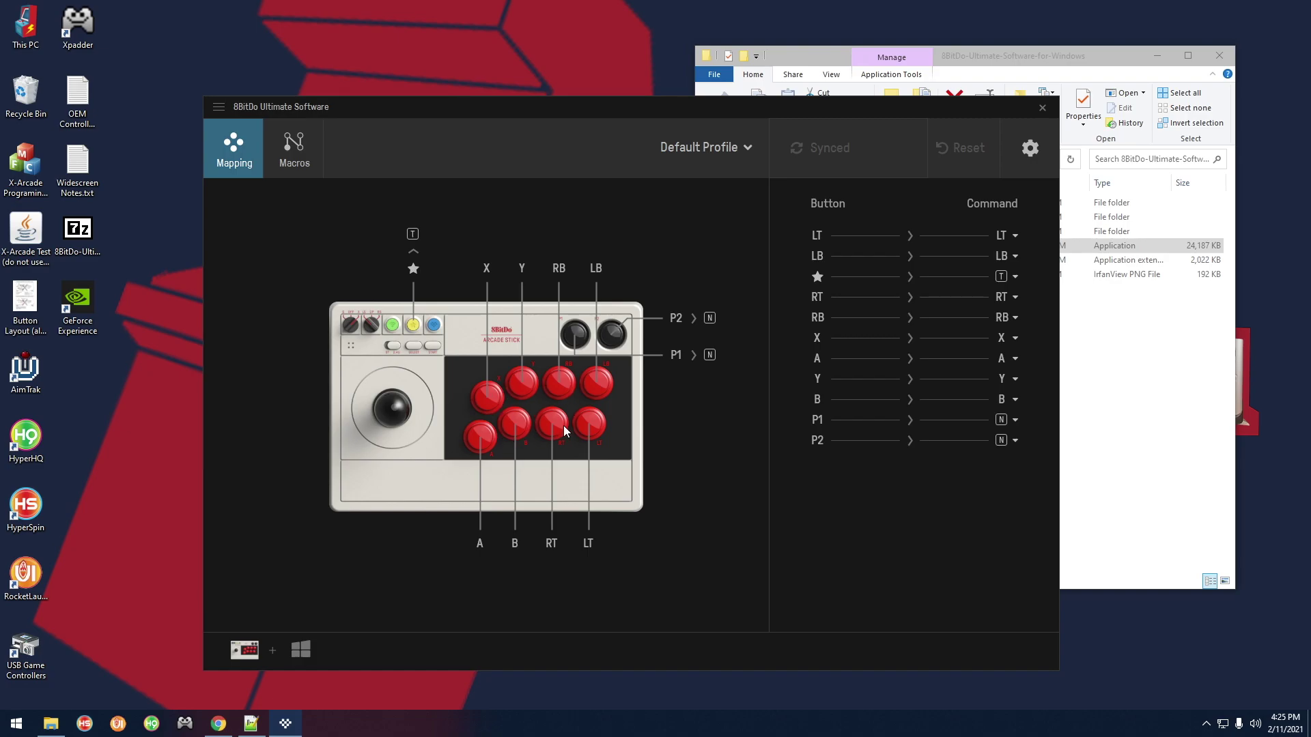
pyautogui.moveTo(563, 425); pyautogui.dragTo(548, 429)
# - Reopen Arcade-One Config.PNG and arrange it beside the Ultimate Software window to compare its mapping with the default commands
pyautogui.click(1156, 410)
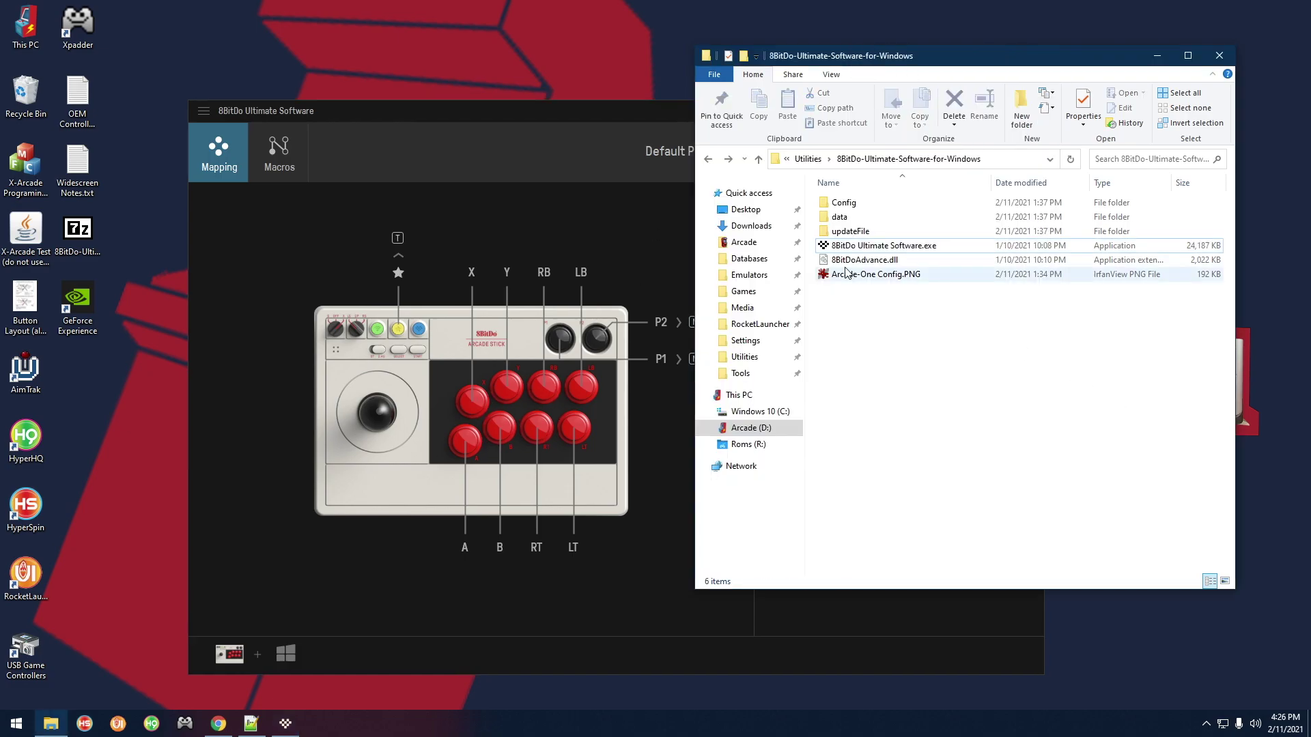
pyautogui.click(847, 280)
pyautogui.doubleClick(849, 279)
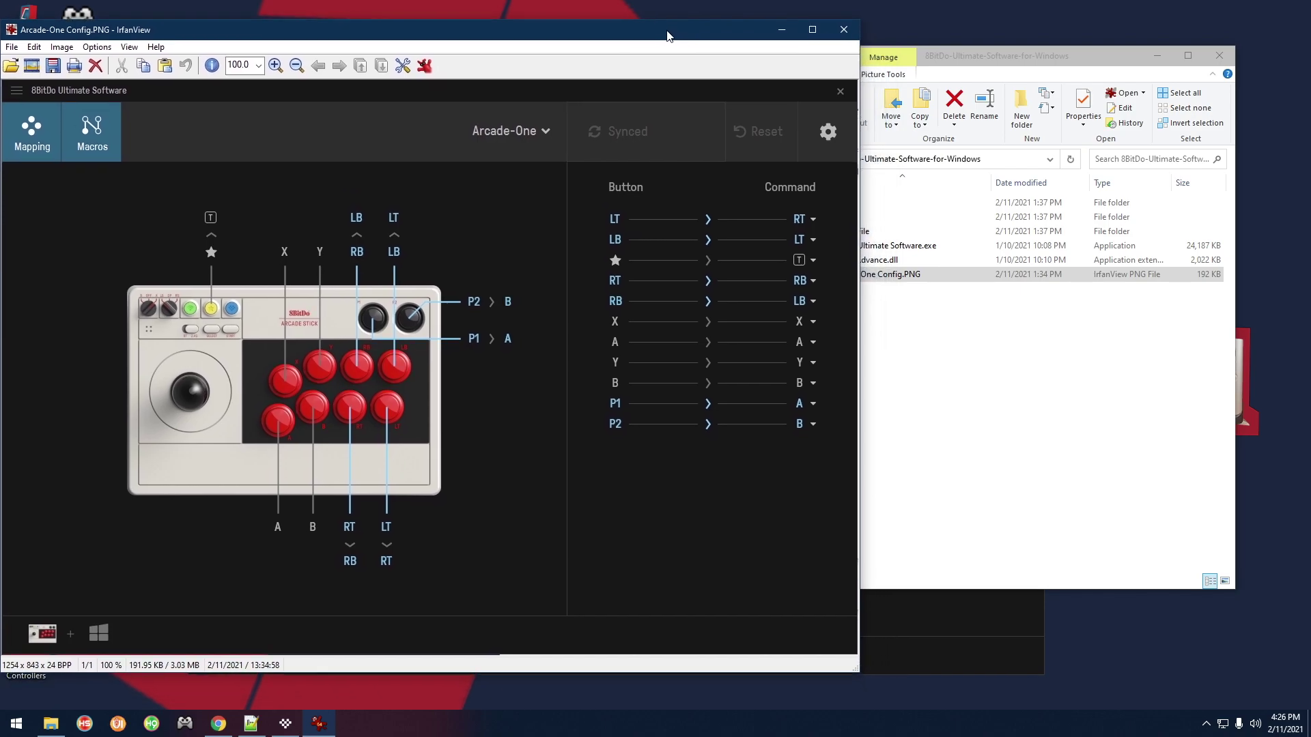
pyautogui.click(944, 675)
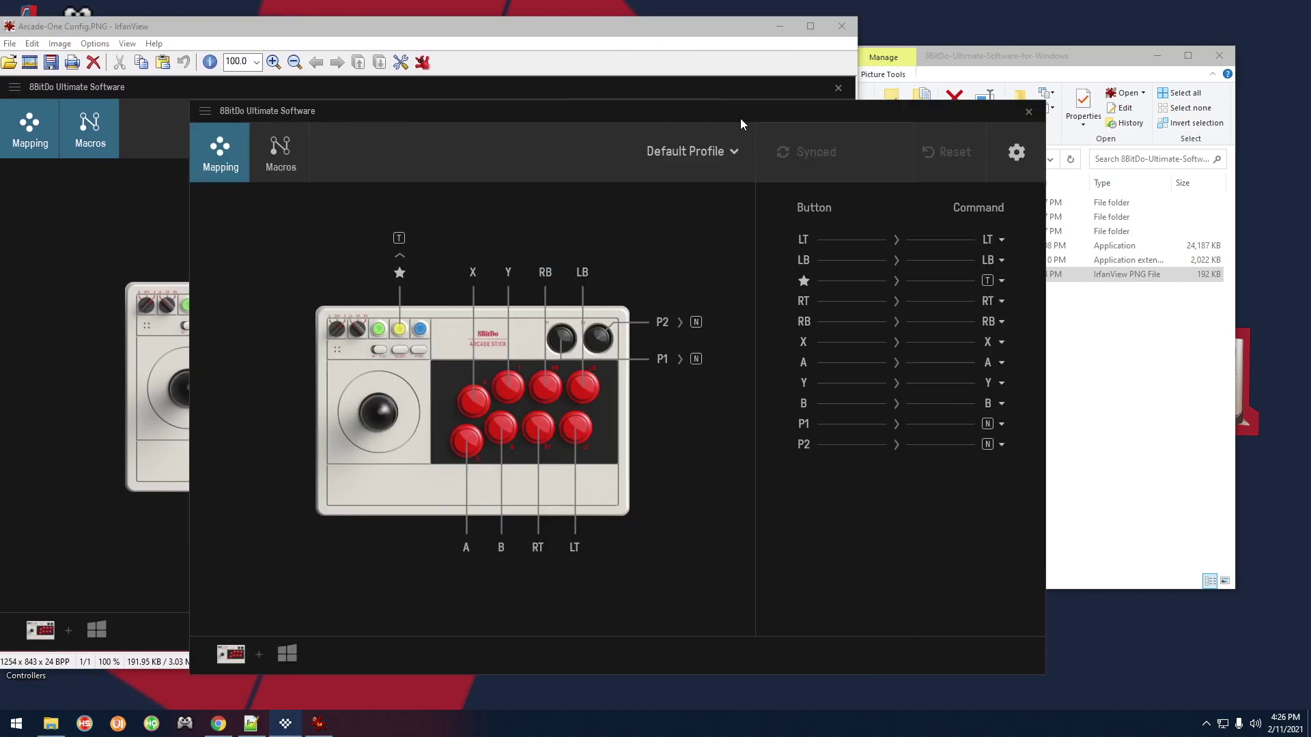
pyautogui.moveTo(740, 117); pyautogui.dragTo(891, 155)
pyautogui.click(526, 42)
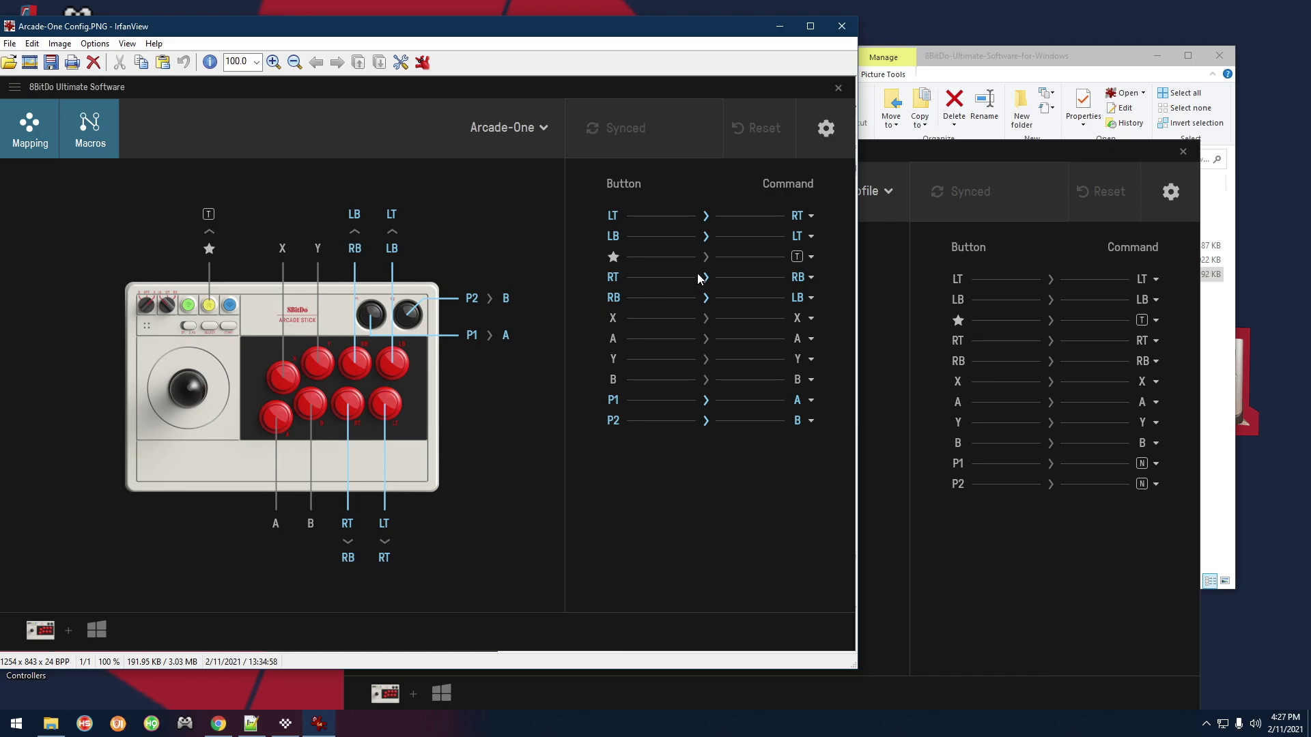
# - Select the Arcade-One profile in 8BitDo Ultimate Software, compare it with Arcade-One Config.PNG, and close the image
pyautogui.click(909, 156)
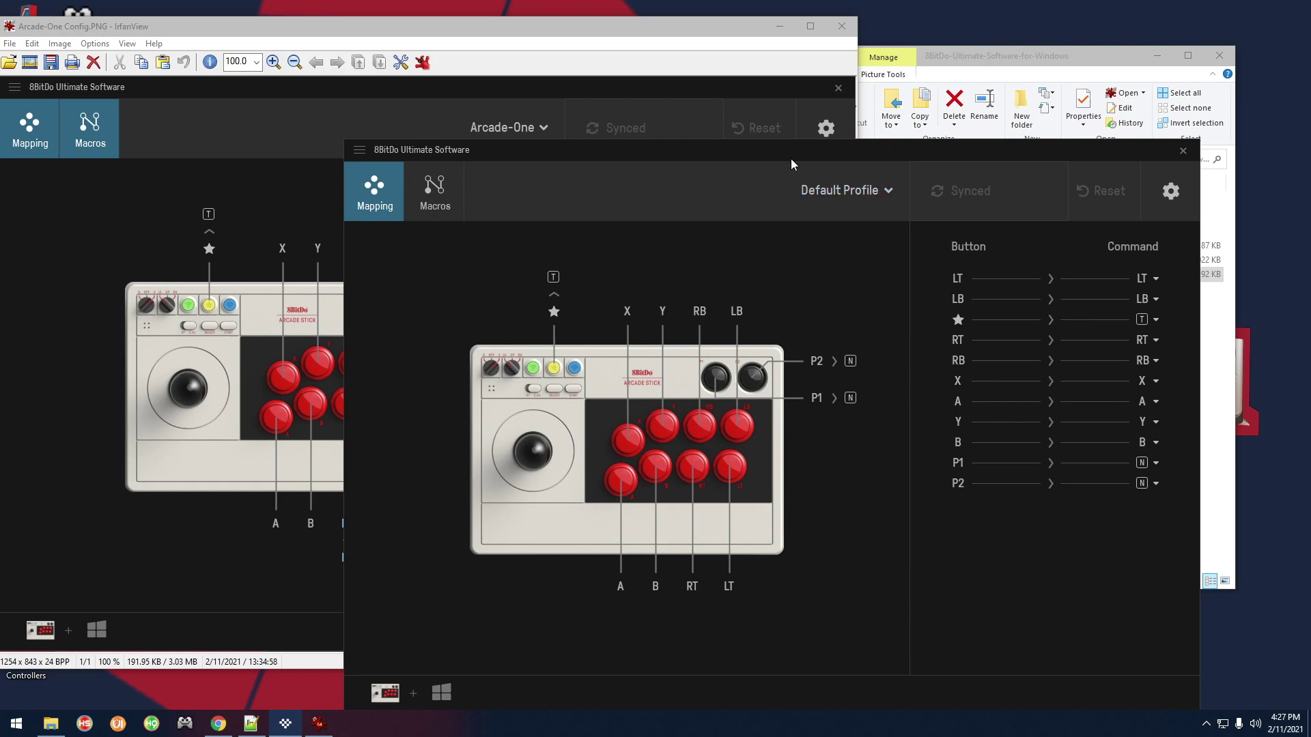
pyautogui.moveTo(791, 158); pyautogui.dragTo(729, 115)
pyautogui.click(811, 150)
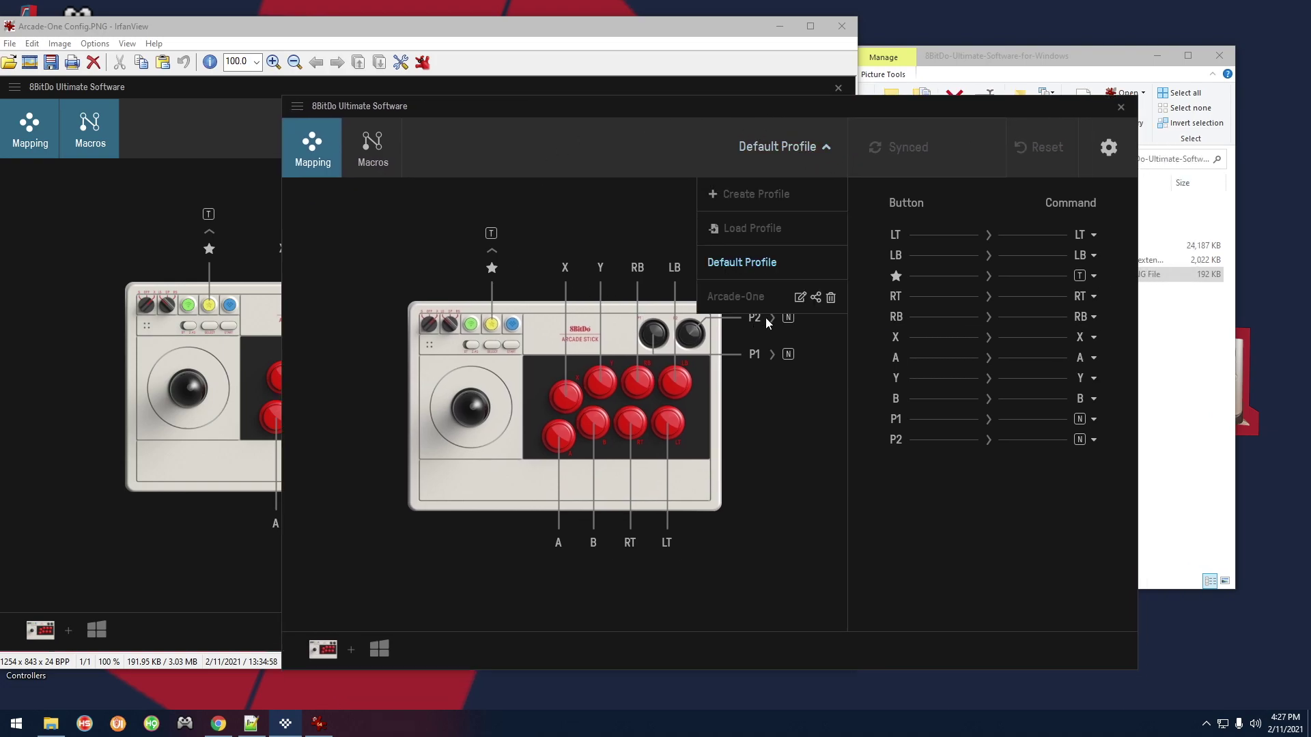
pyautogui.click(735, 297)
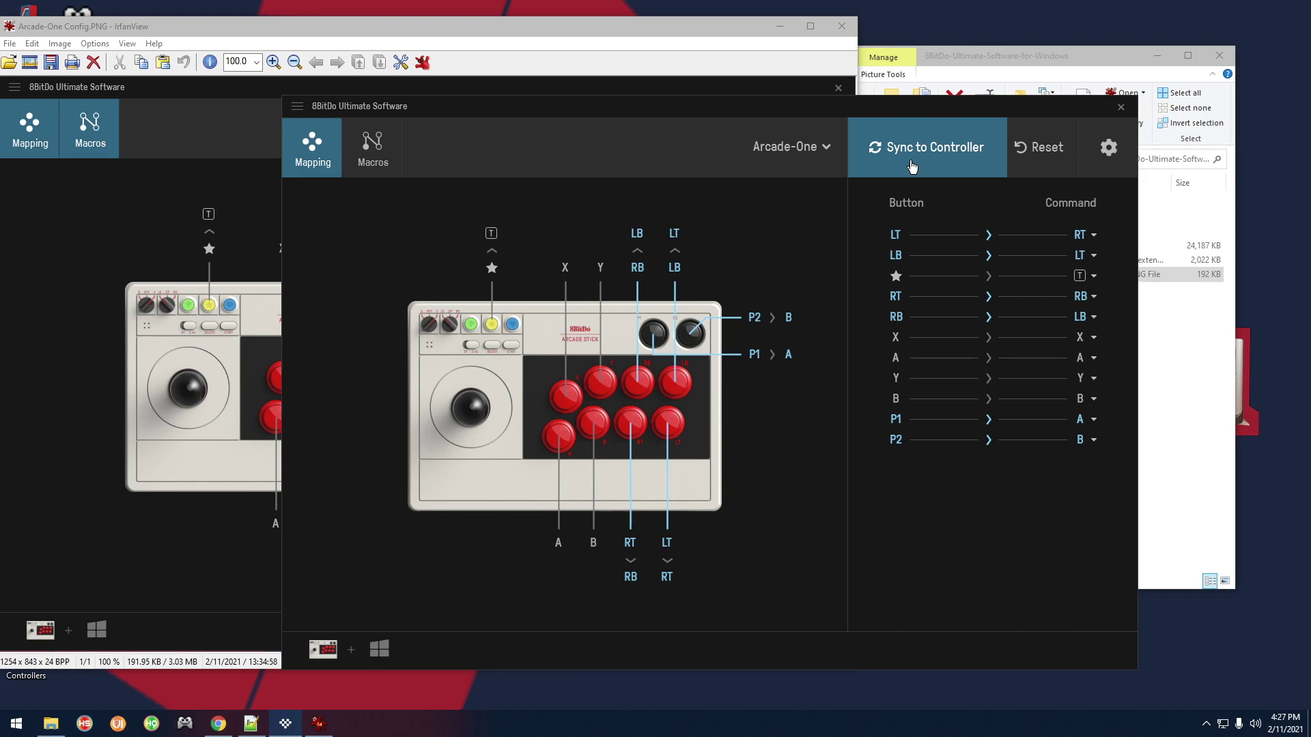
pyautogui.click(735, 31)
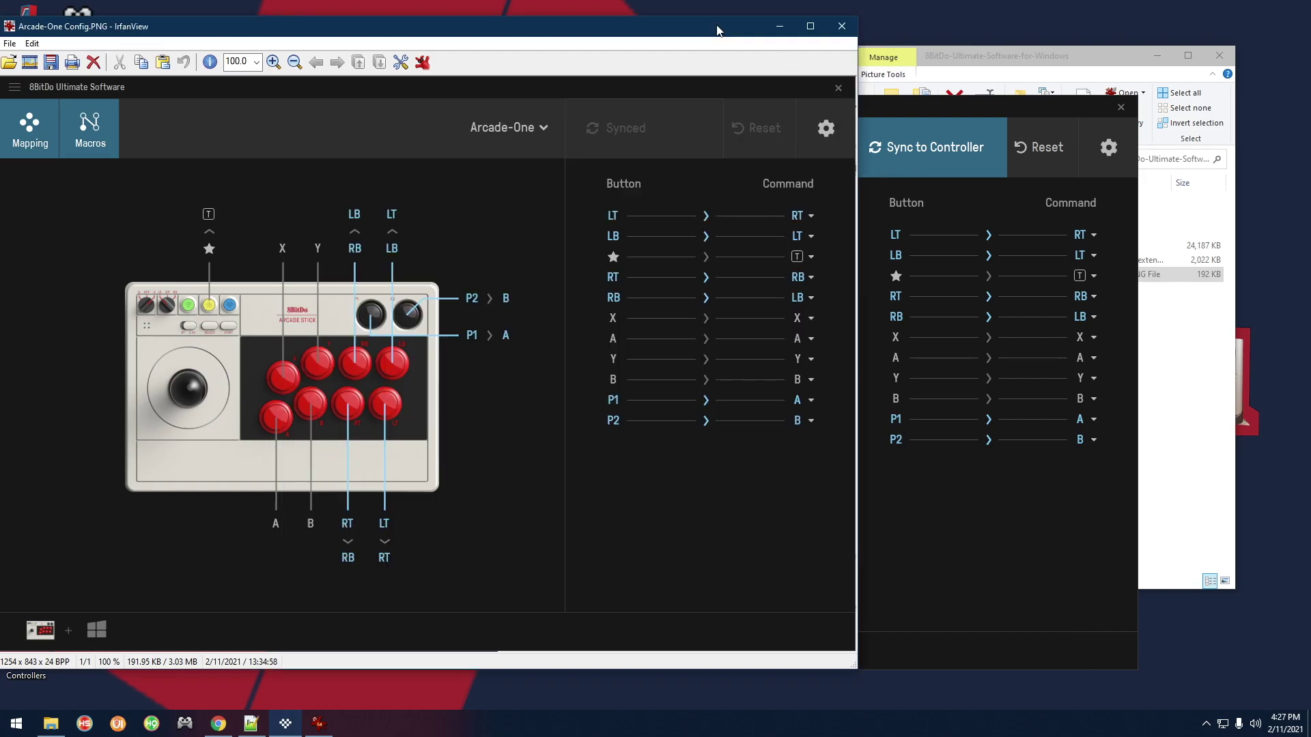
pyautogui.click(845, 25)
# - Switch to Default Profile, remap the LT and X buttons to A, and try syncing the changes to the controller
pyautogui.click(782, 151)
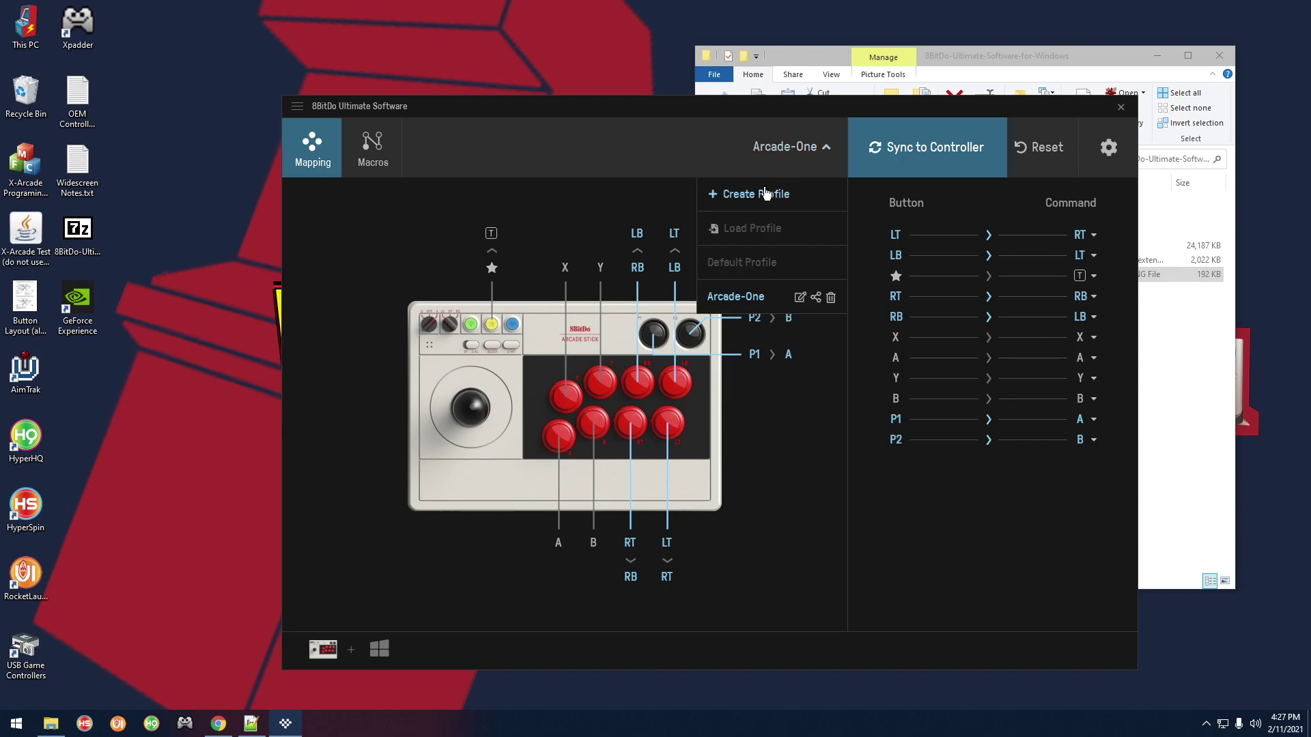
pyautogui.click(756, 261)
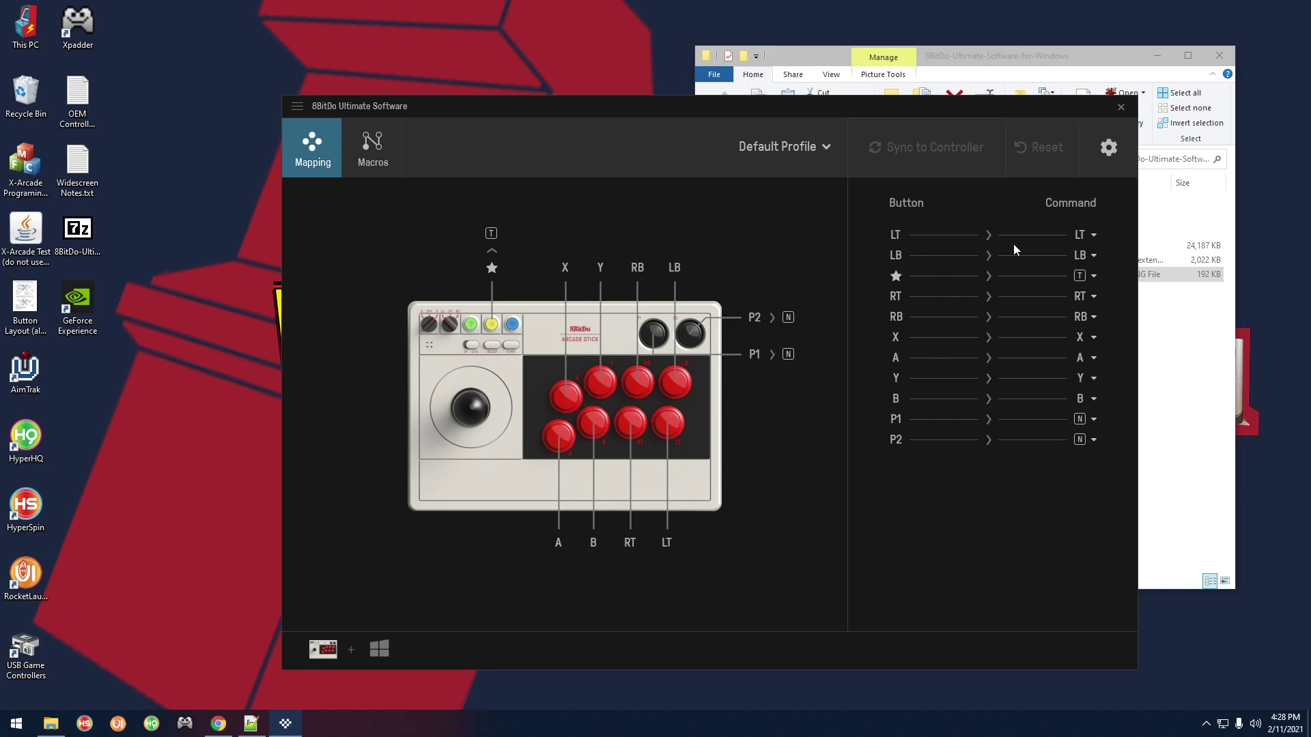
pyautogui.click(1092, 239)
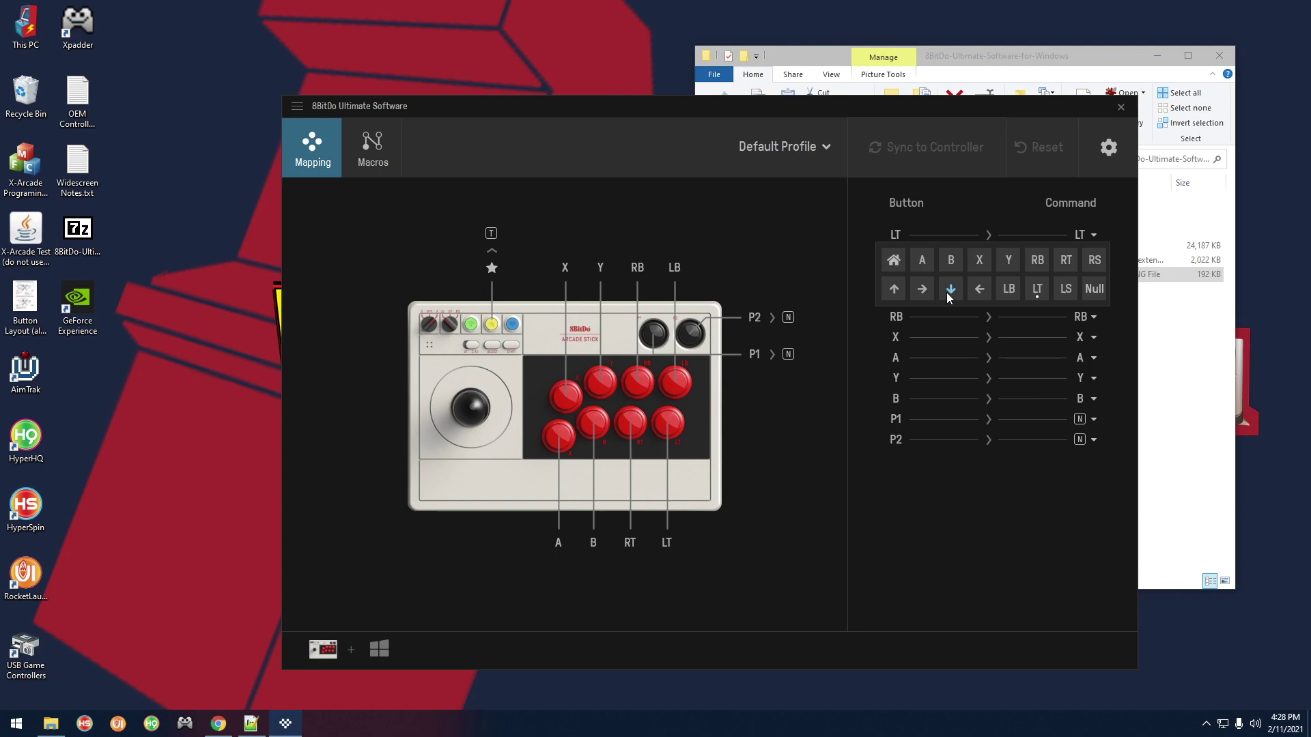
pyautogui.click(925, 262)
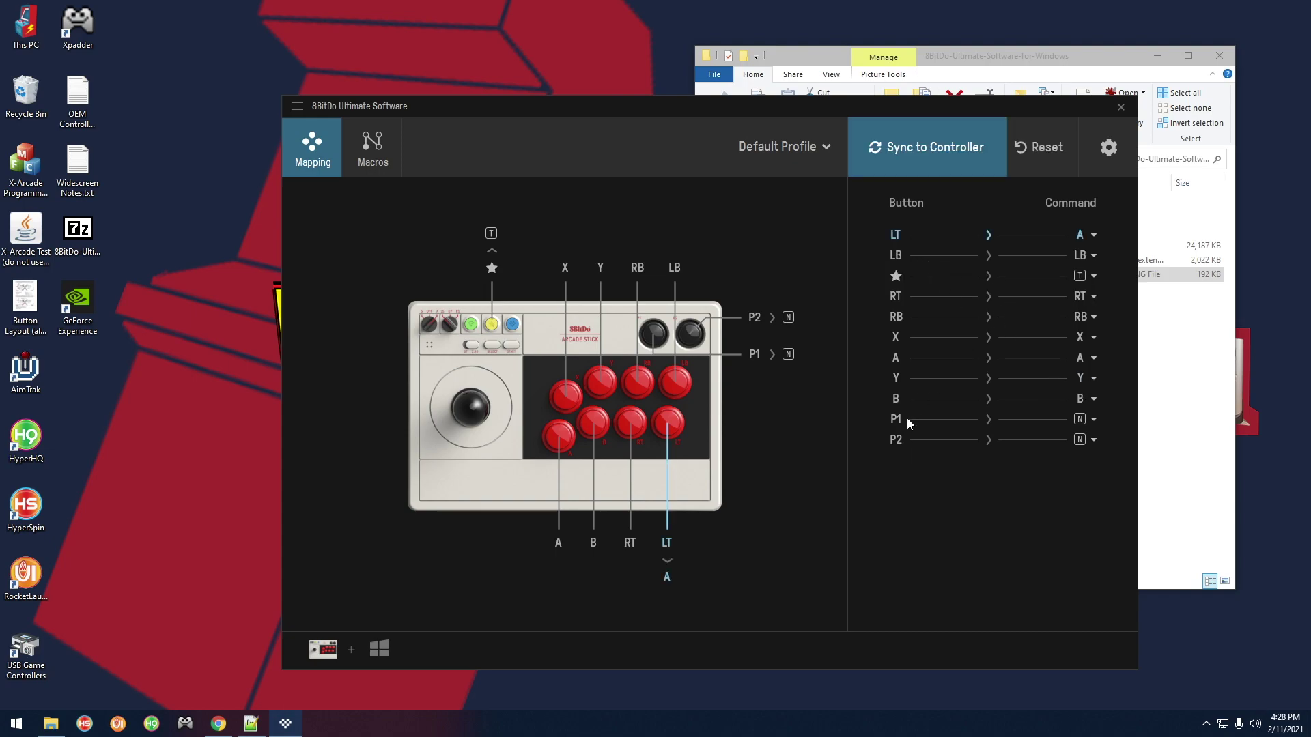
pyautogui.click(1092, 337)
pyautogui.click(924, 367)
pyautogui.click(919, 157)
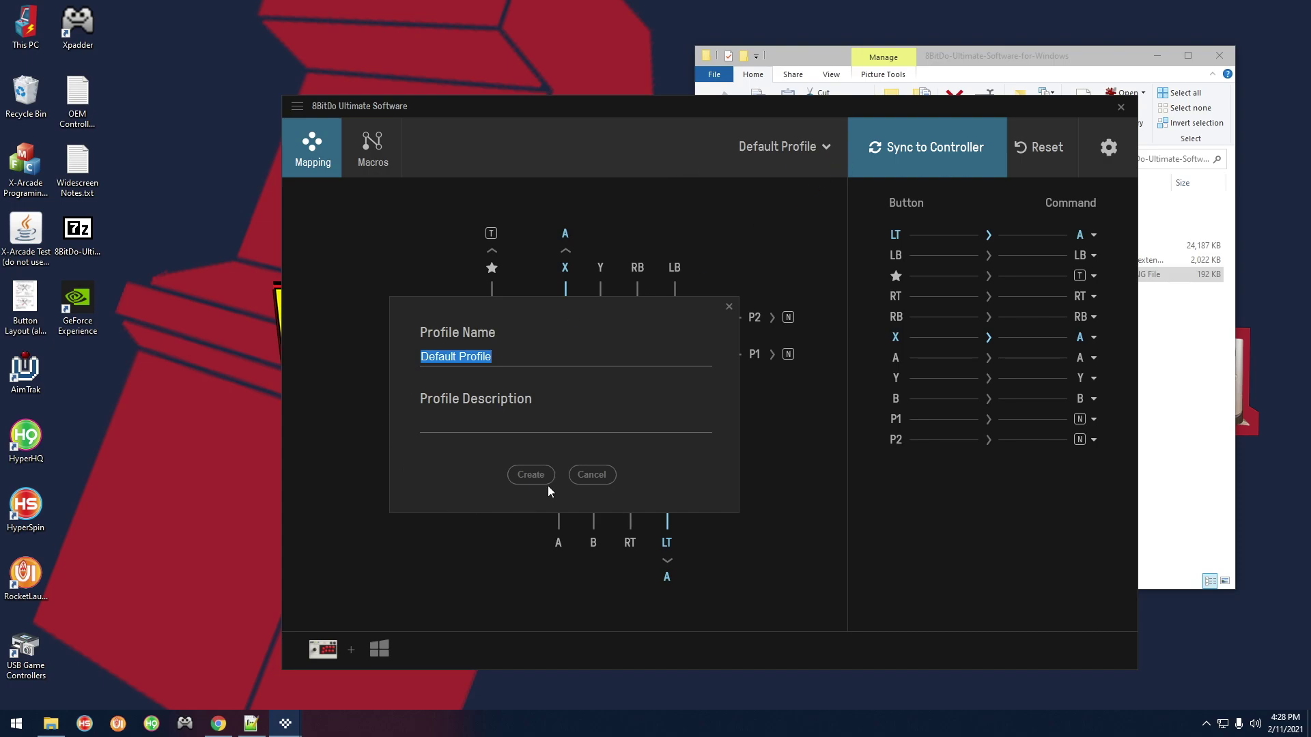
pyautogui.click(591, 476)
# - Select the Arcade-One profile, sync it to the controller, and acknowledge the reminder
pyautogui.click(825, 150)
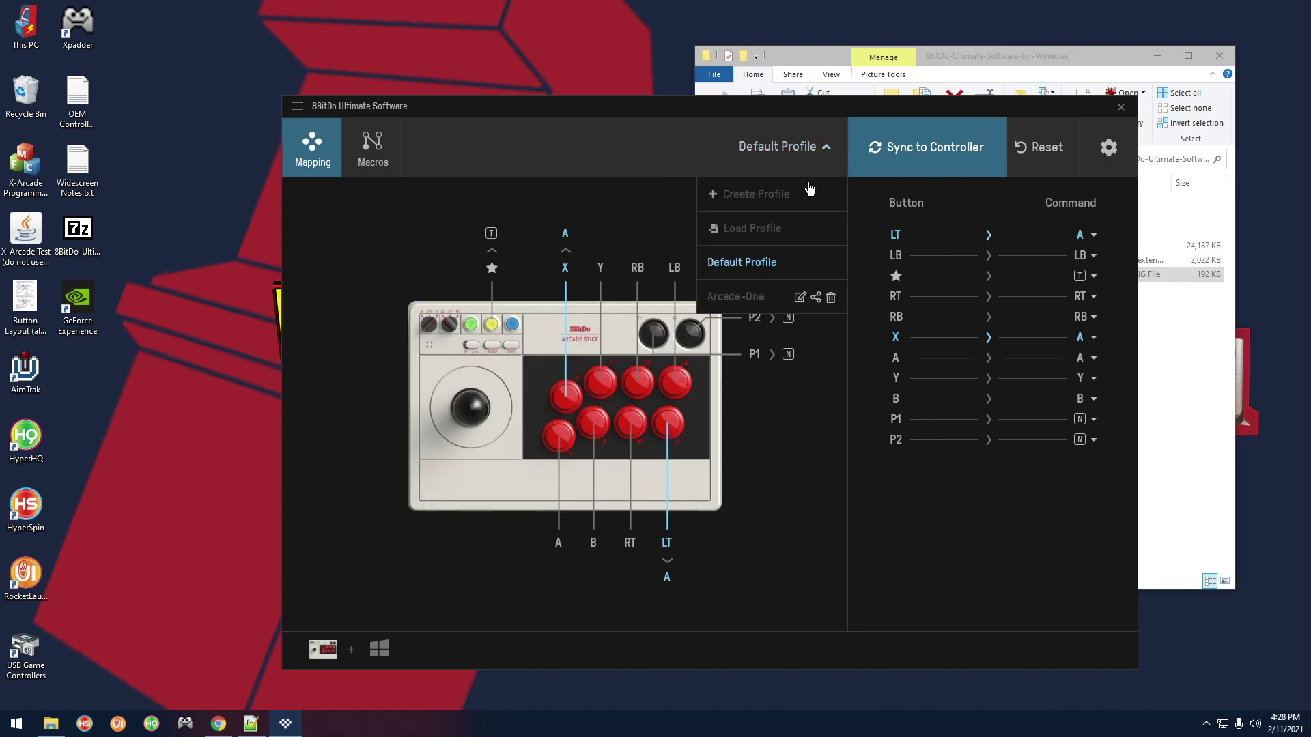
pyautogui.moveTo(706, 101); pyautogui.dragTo(680, 103)
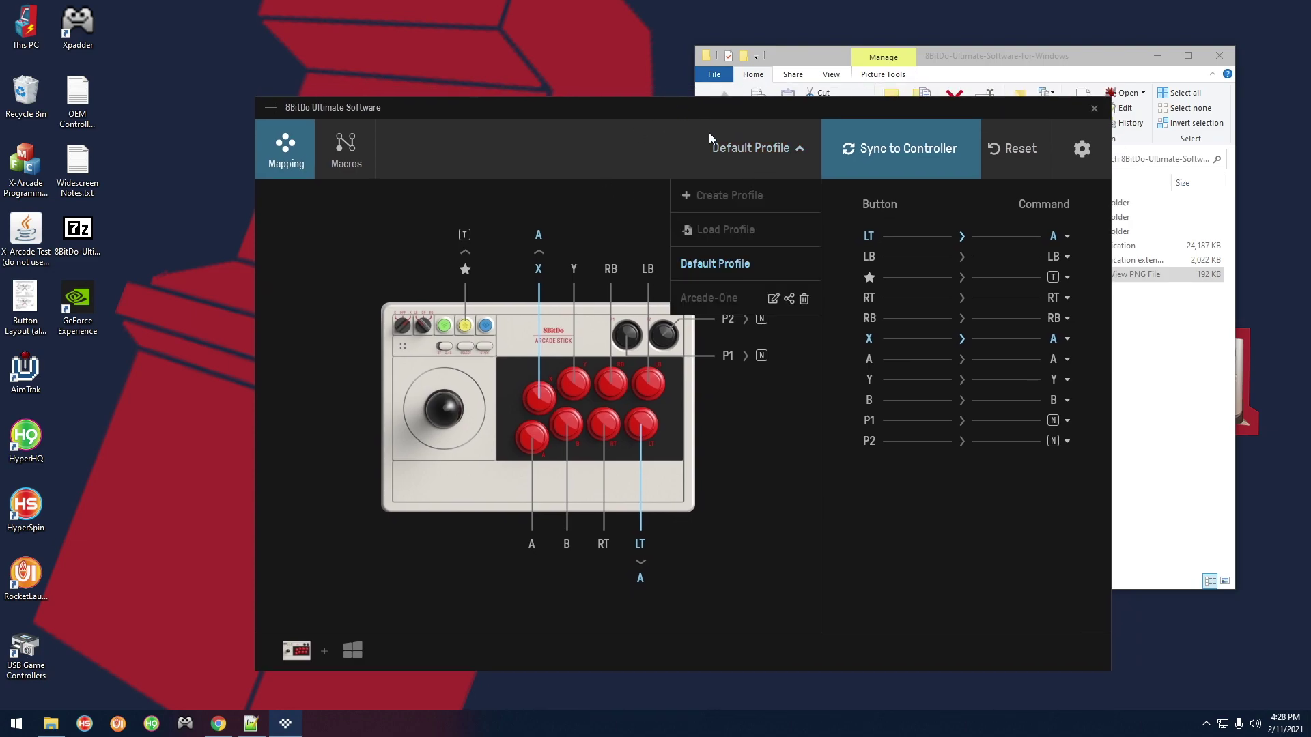
pyautogui.click(703, 298)
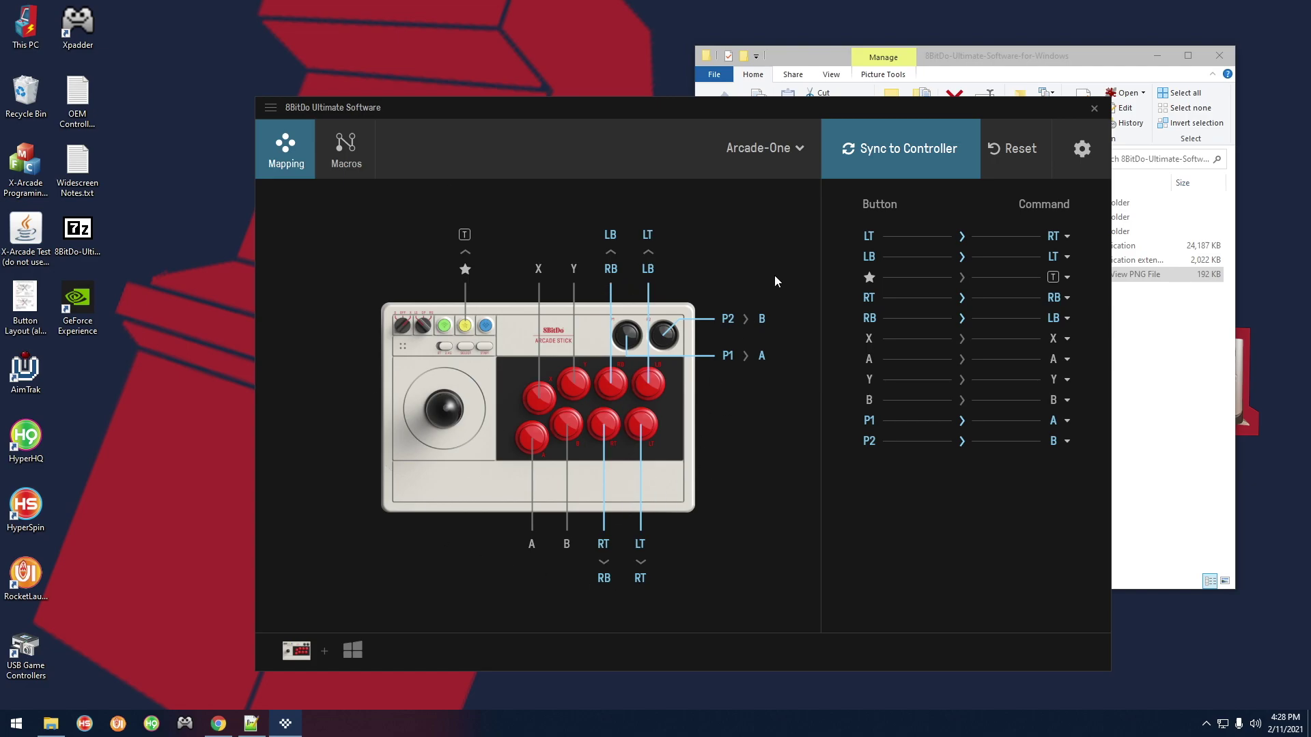
pyautogui.click(889, 156)
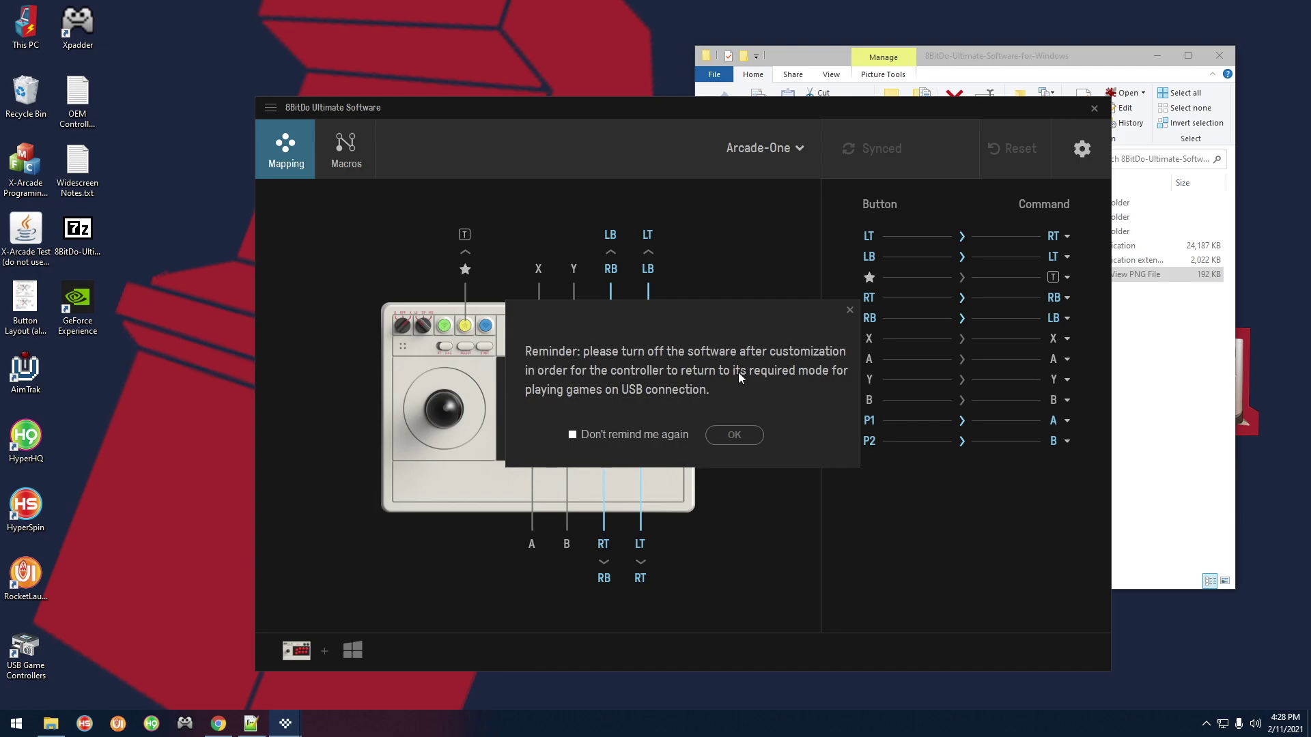
pyautogui.click(742, 436)
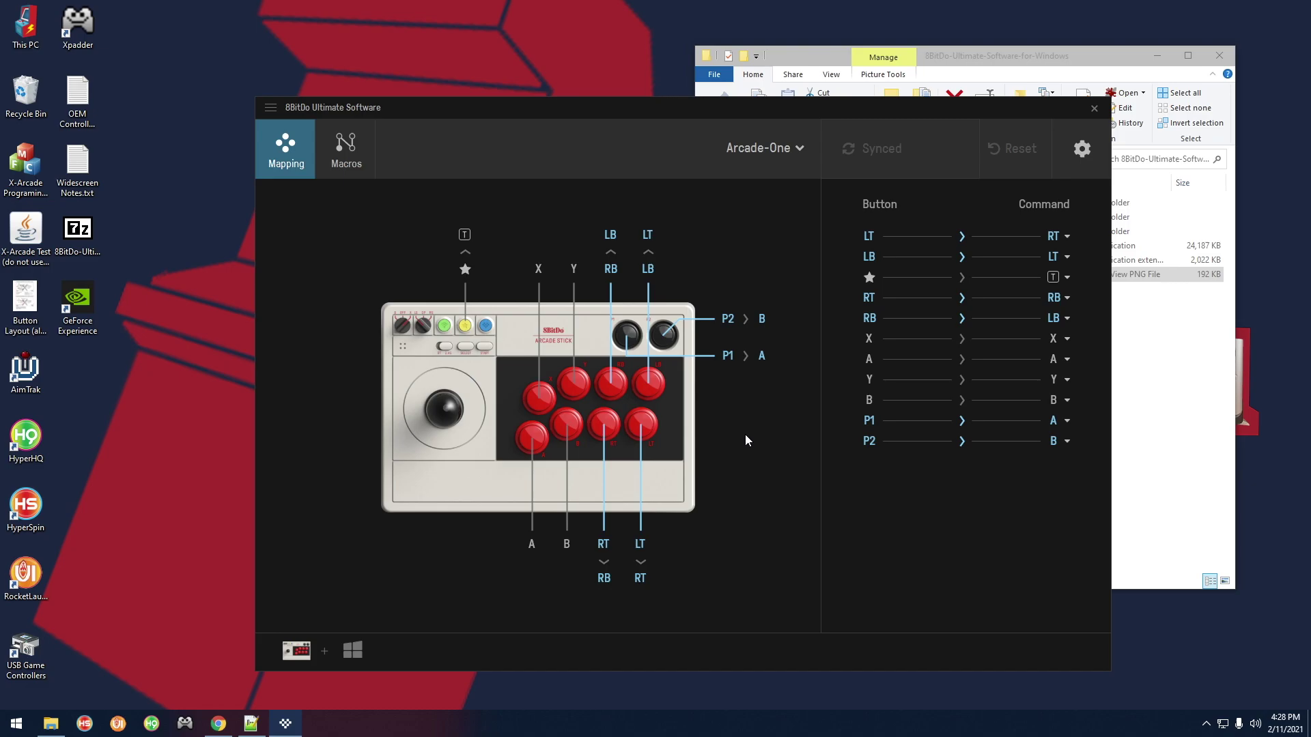
# - Close 8BitDo Ultimate Software and open USB Game Controllers to check the connected controller
pyautogui.click(1095, 111)
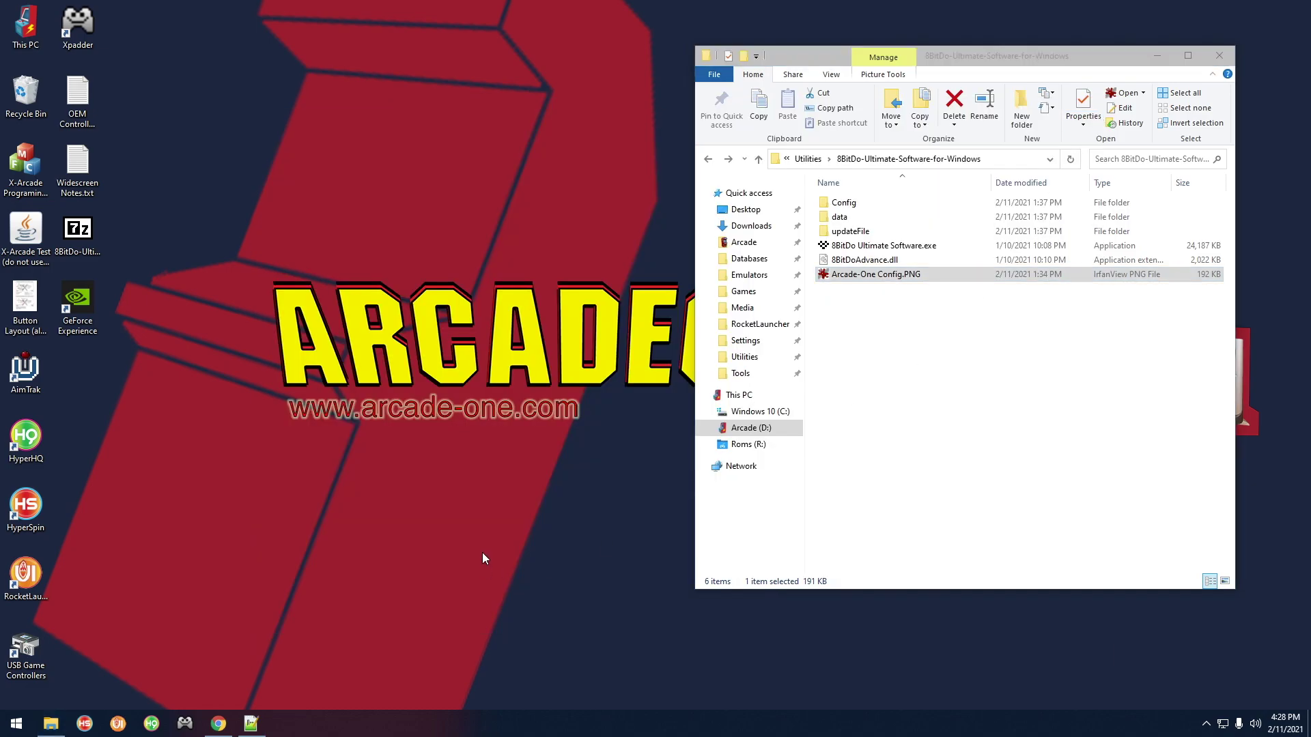
pyautogui.doubleClick(29, 652)
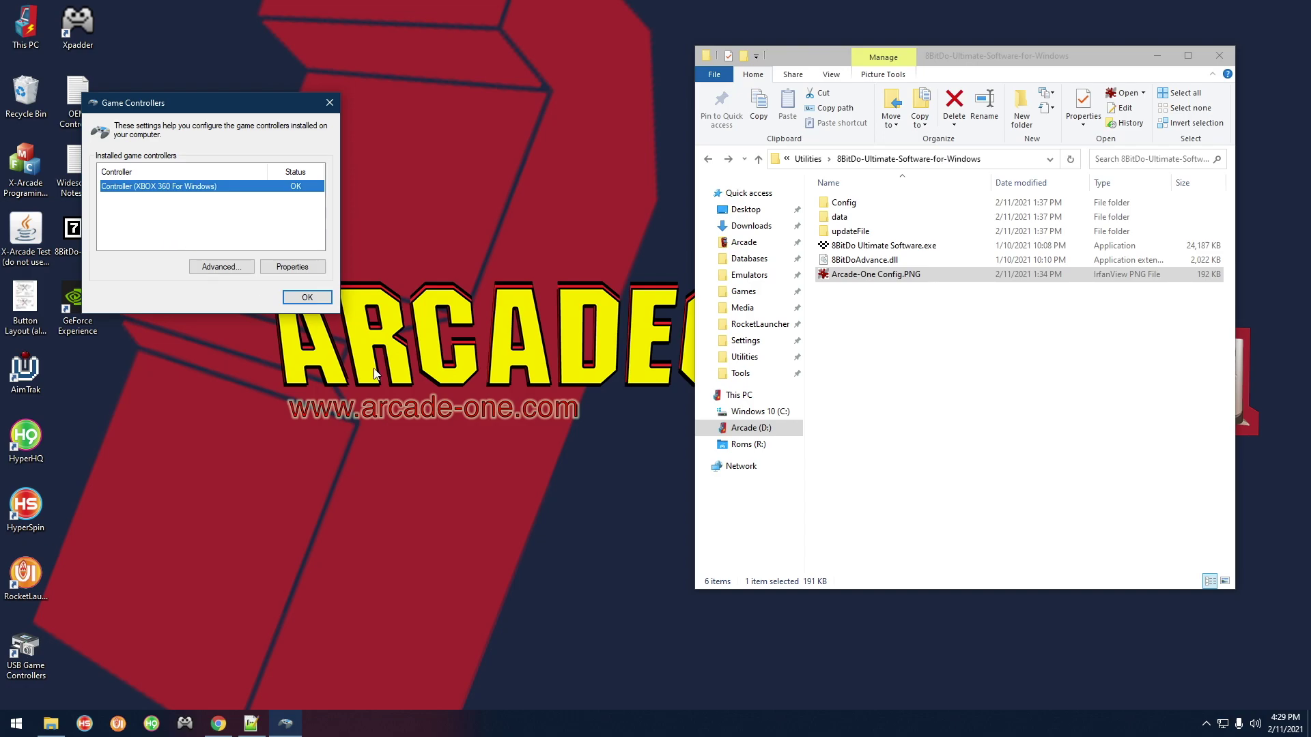
pyautogui.click(406, 429)
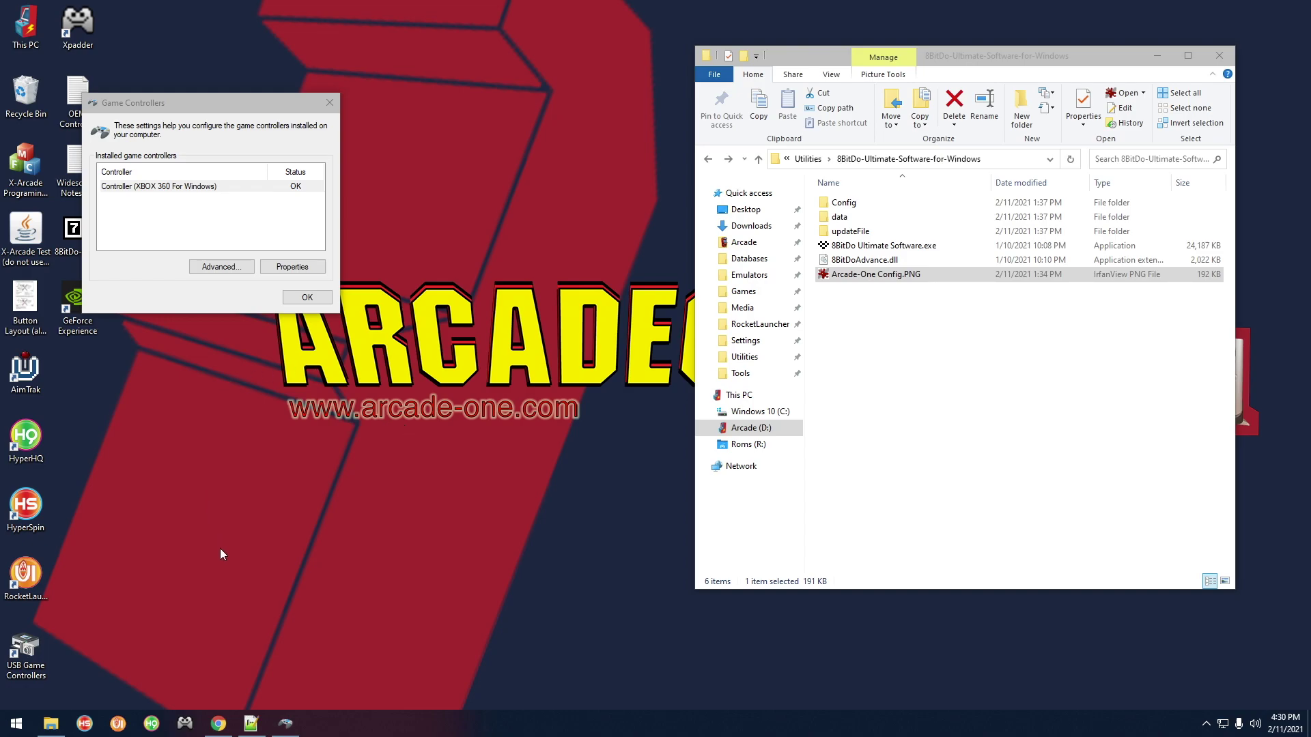
# - Switch to Chrome, go back to the 8BitDo Arcade Stick page, view its Dynamic Button Layout section, and minimize the browser
pyautogui.click(218, 724)
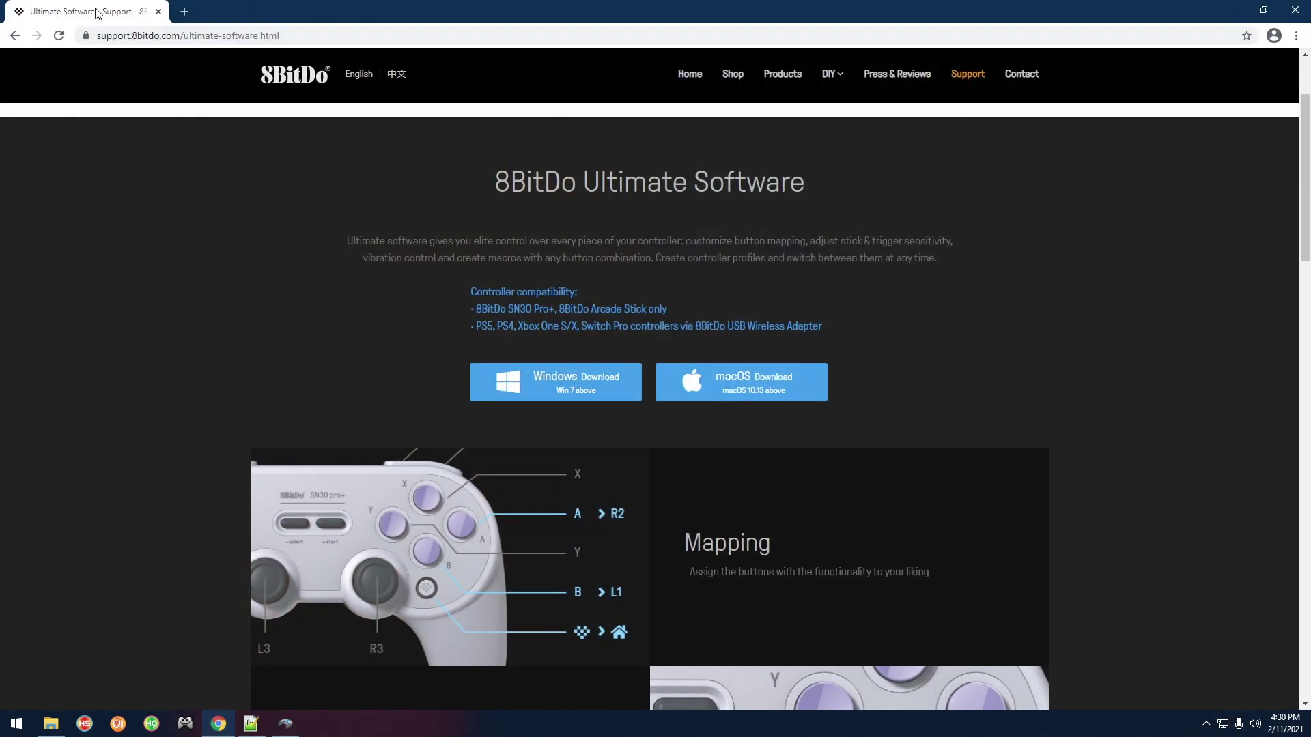
pyautogui.click(17, 40)
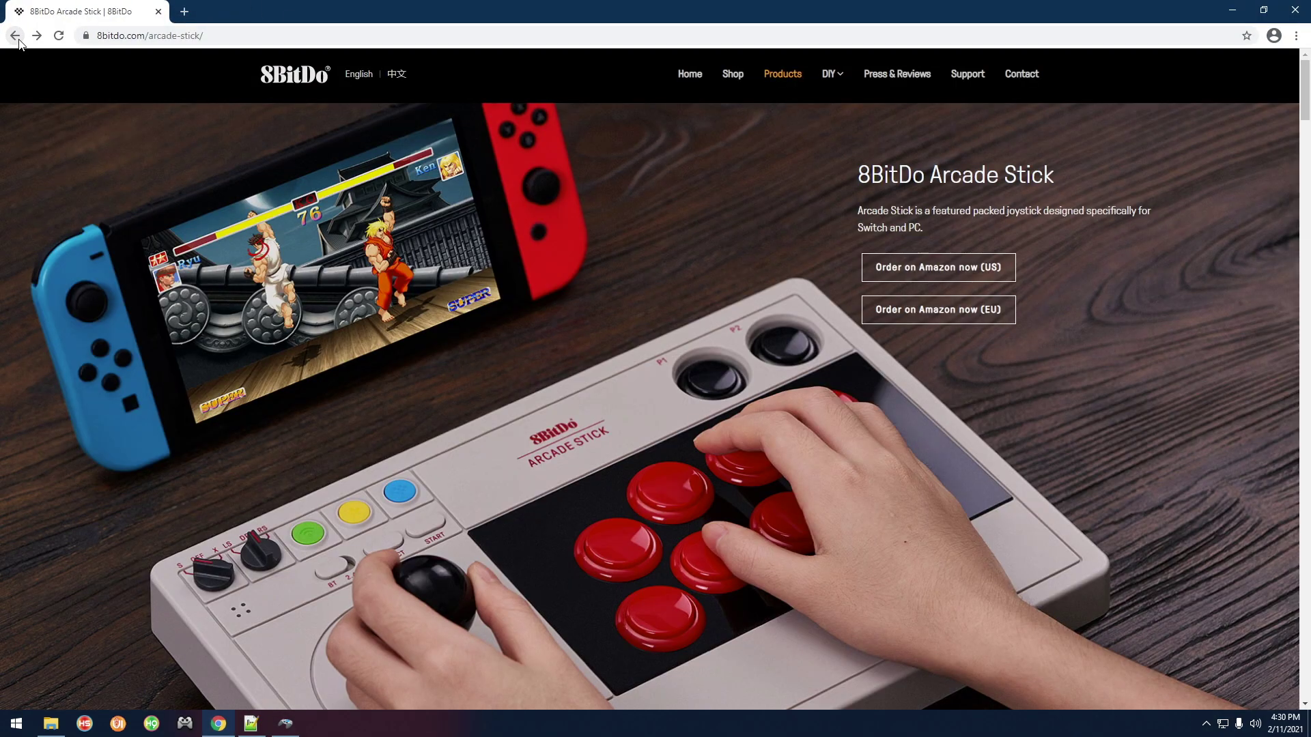
pyautogui.click(16, 37)
pyautogui.click(37, 35)
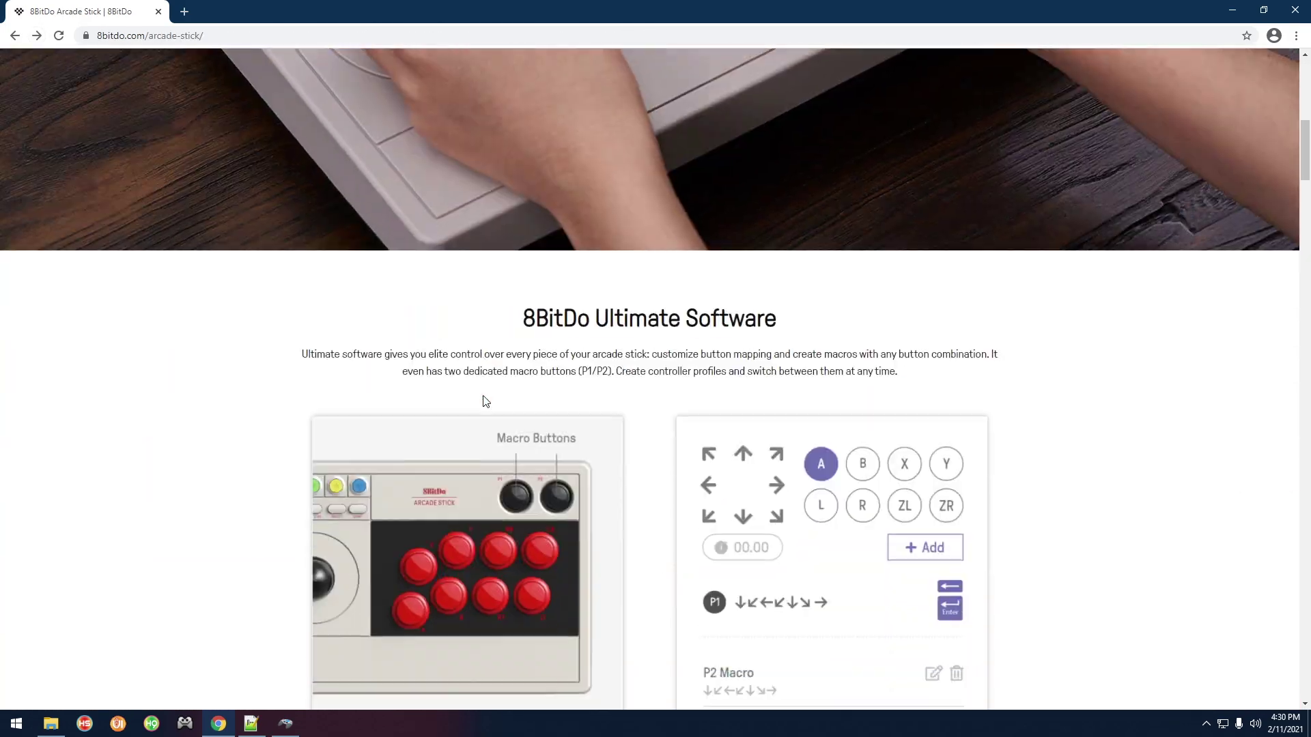
pyautogui.scroll(2, 482, 396)
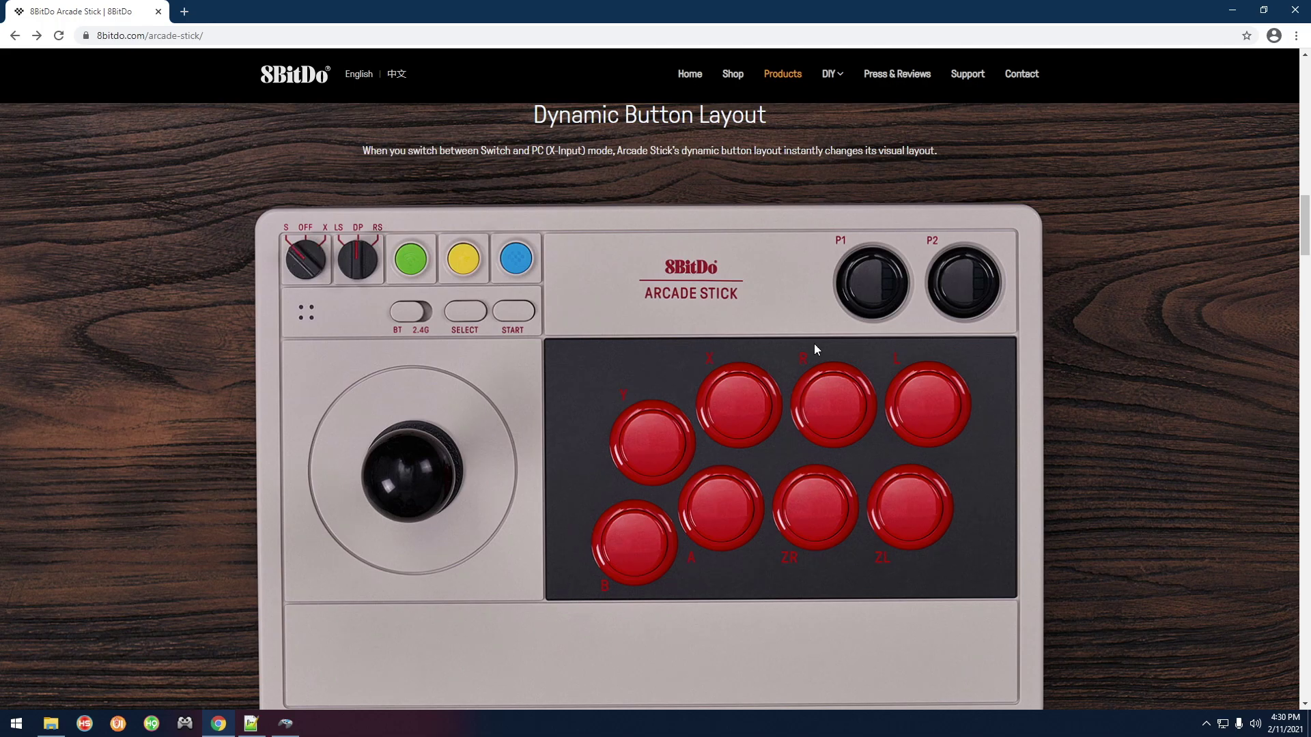
pyautogui.click(1233, 11)
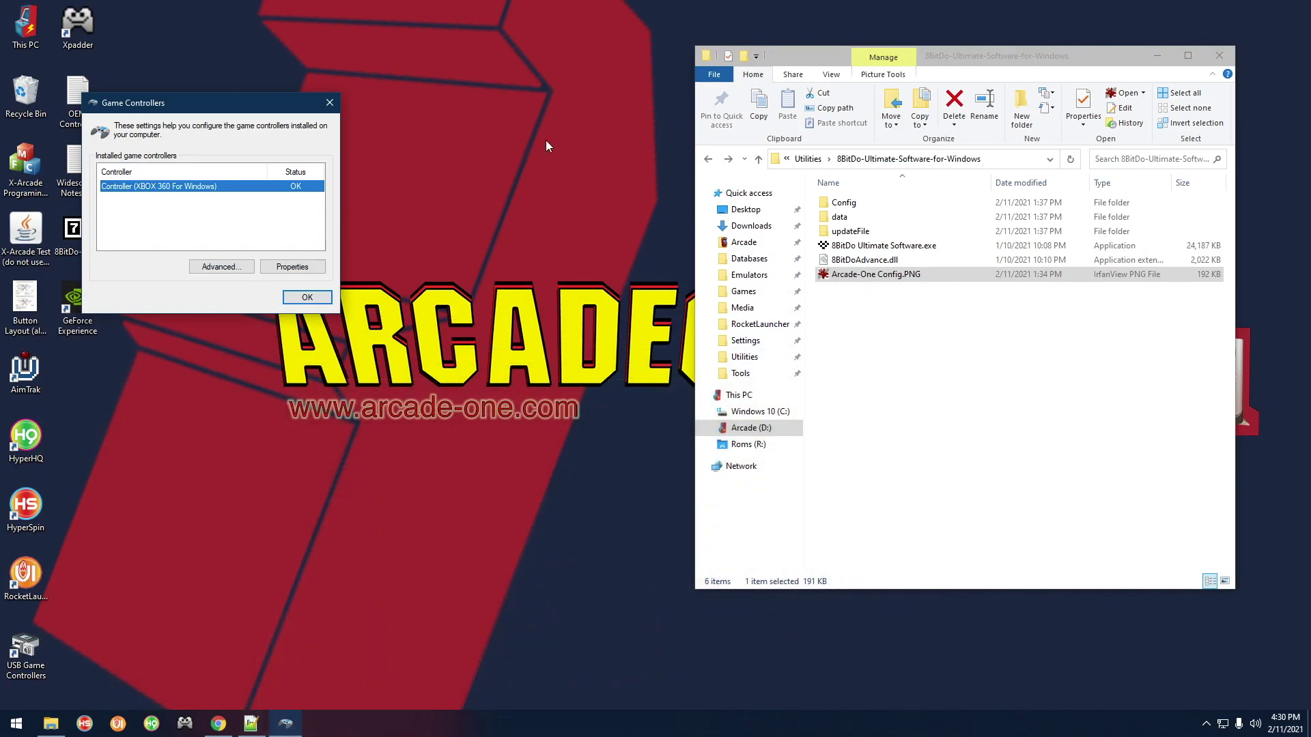
# - Open Xpadder over the Dynamic Button Layout page to compare the p1 profile with the stick's buttons, then close Xpadder and minimize Chrome
pyautogui.click(186, 725)
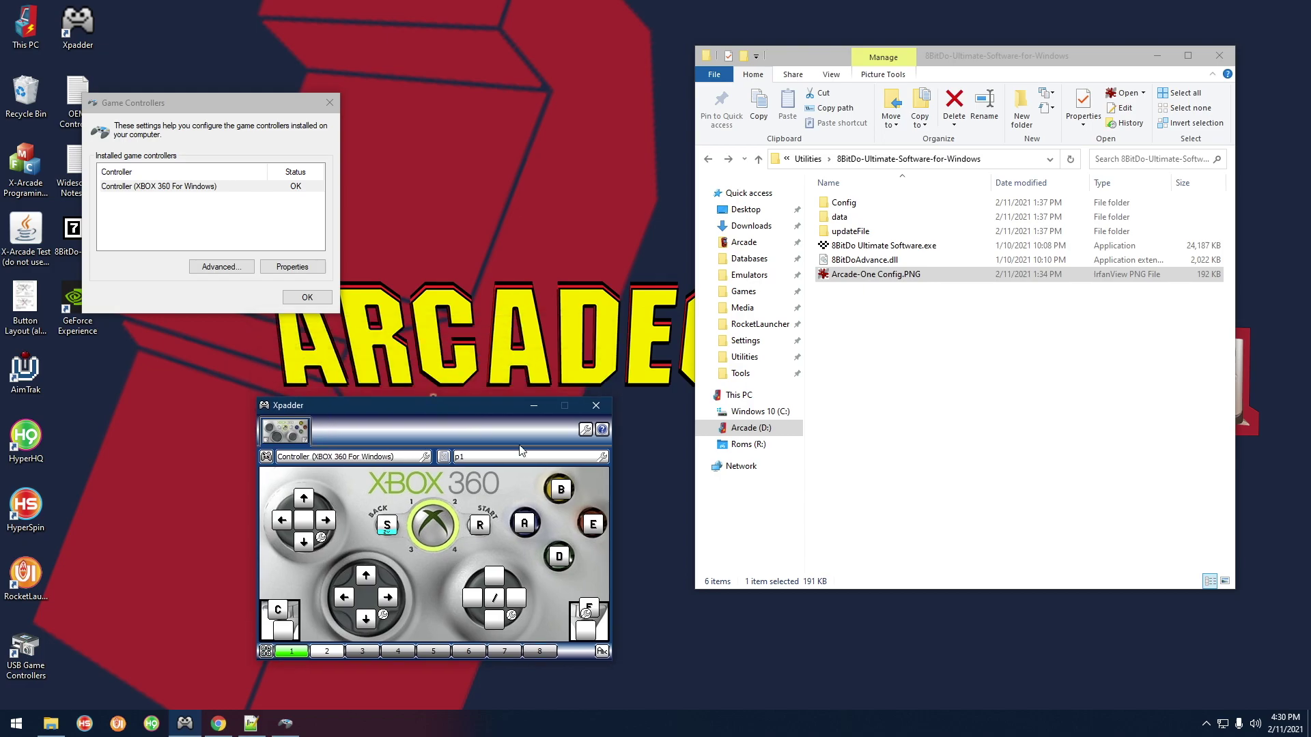
pyautogui.rightClick(462, 475)
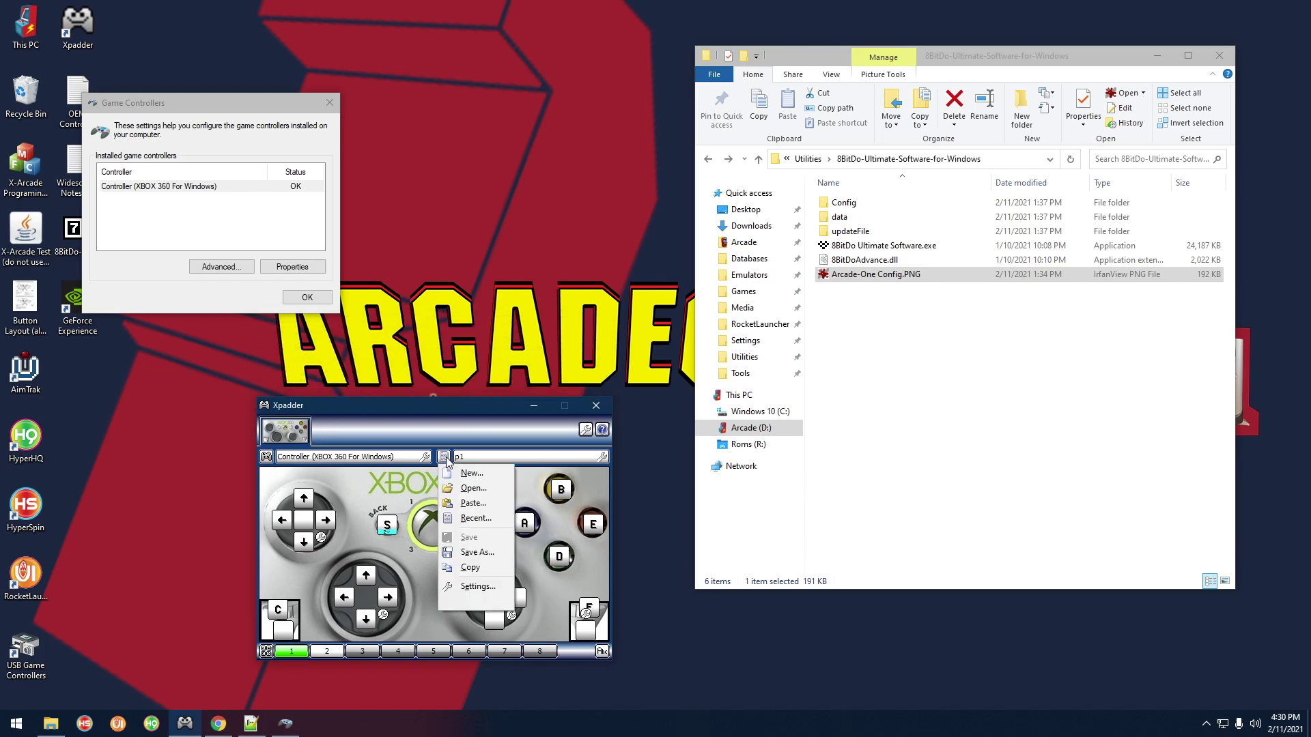
pyautogui.click(457, 366)
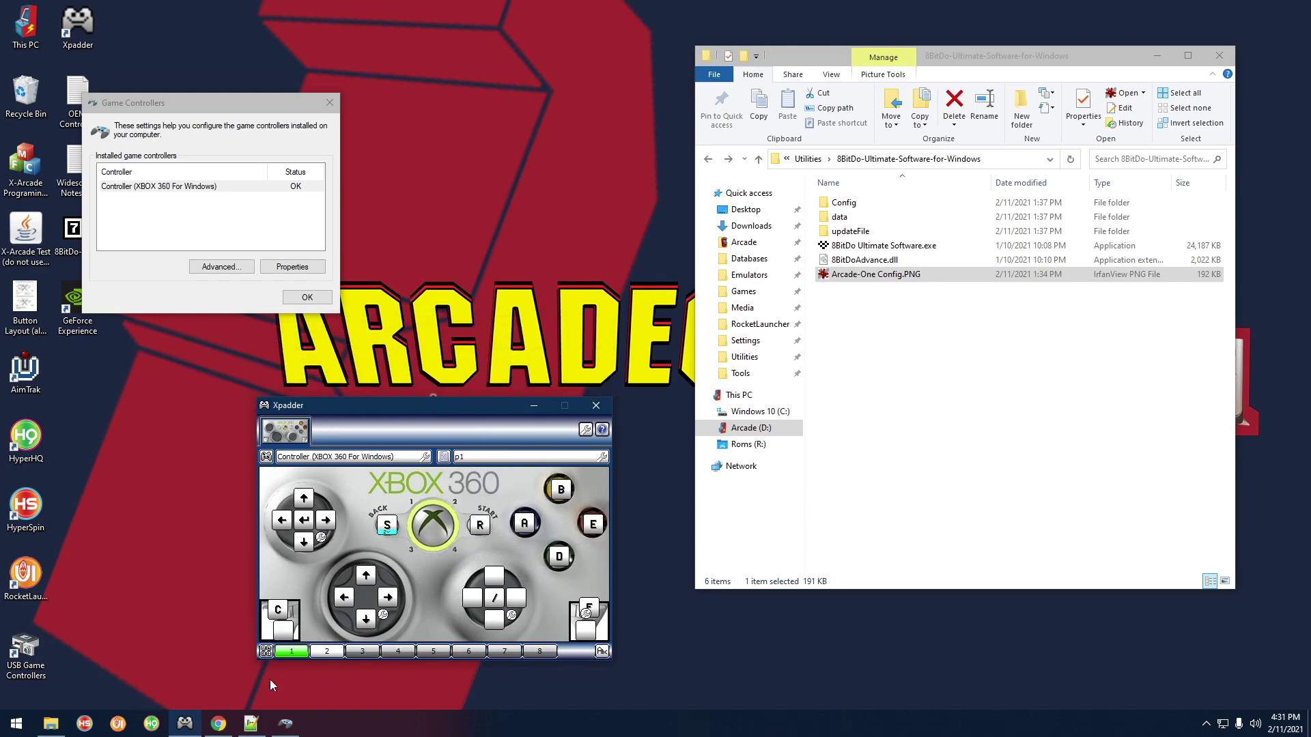
pyautogui.click(218, 718)
pyautogui.click(184, 724)
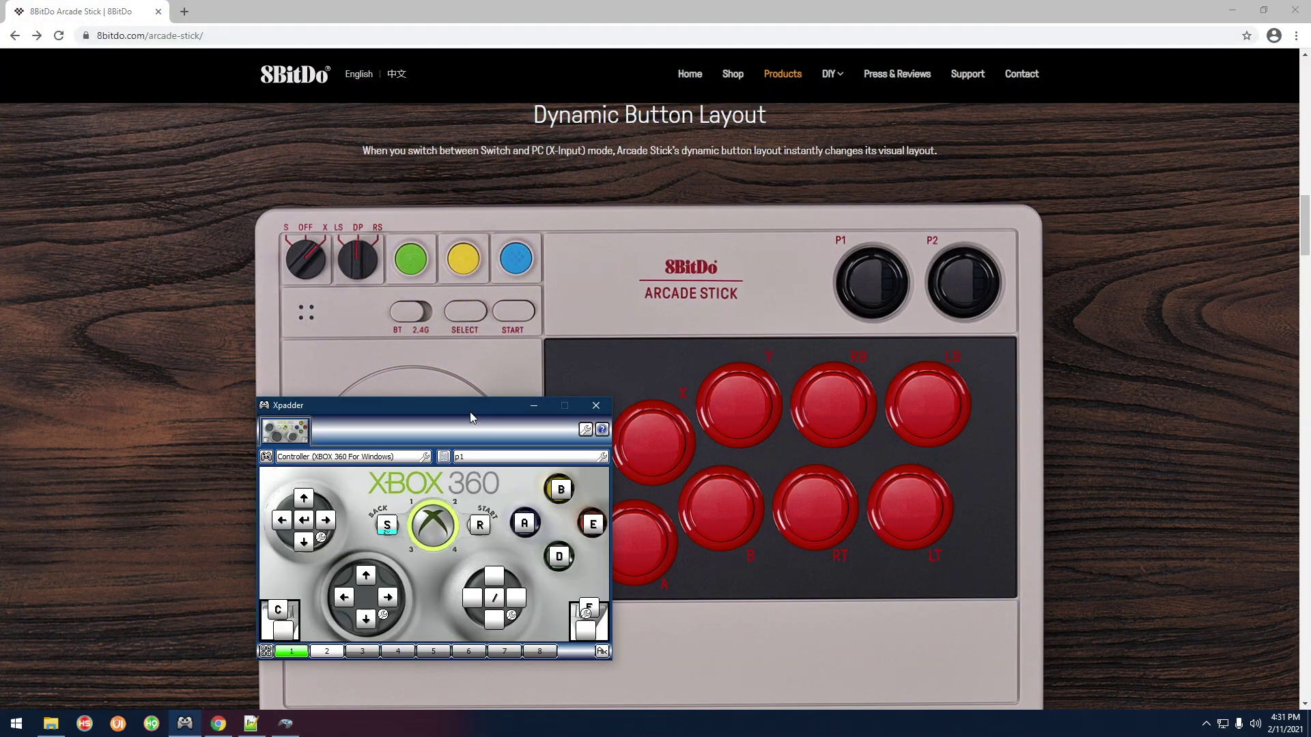
pyautogui.moveTo(470, 405); pyautogui.dragTo(351, 389)
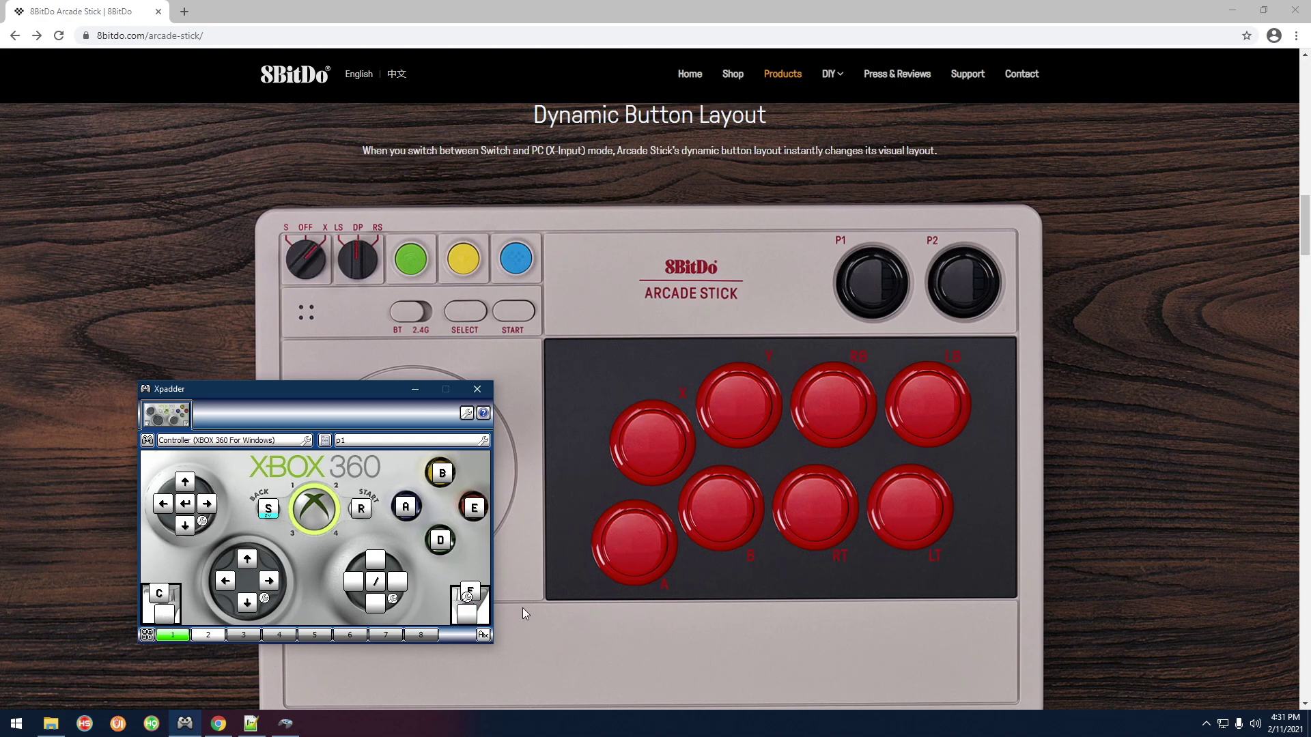
pyautogui.moveTo(360, 388); pyautogui.dragTo(378, 362)
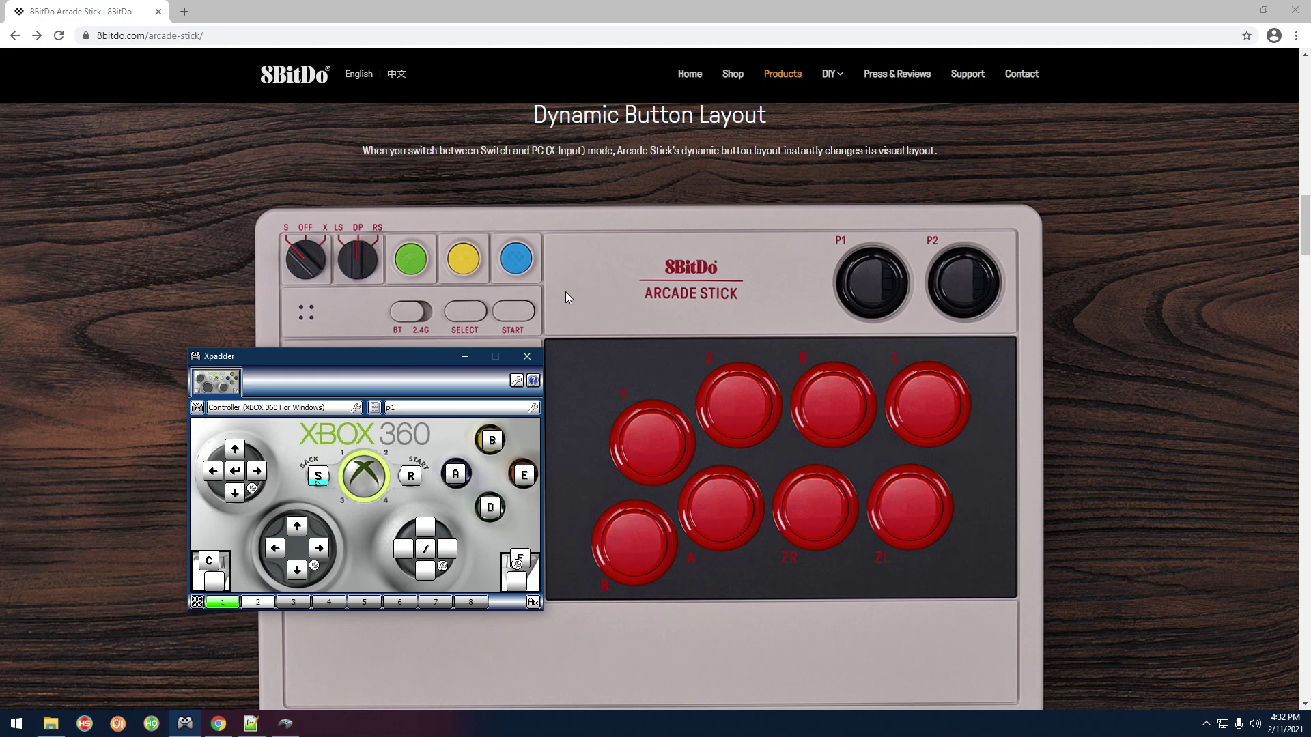
pyautogui.click(537, 361)
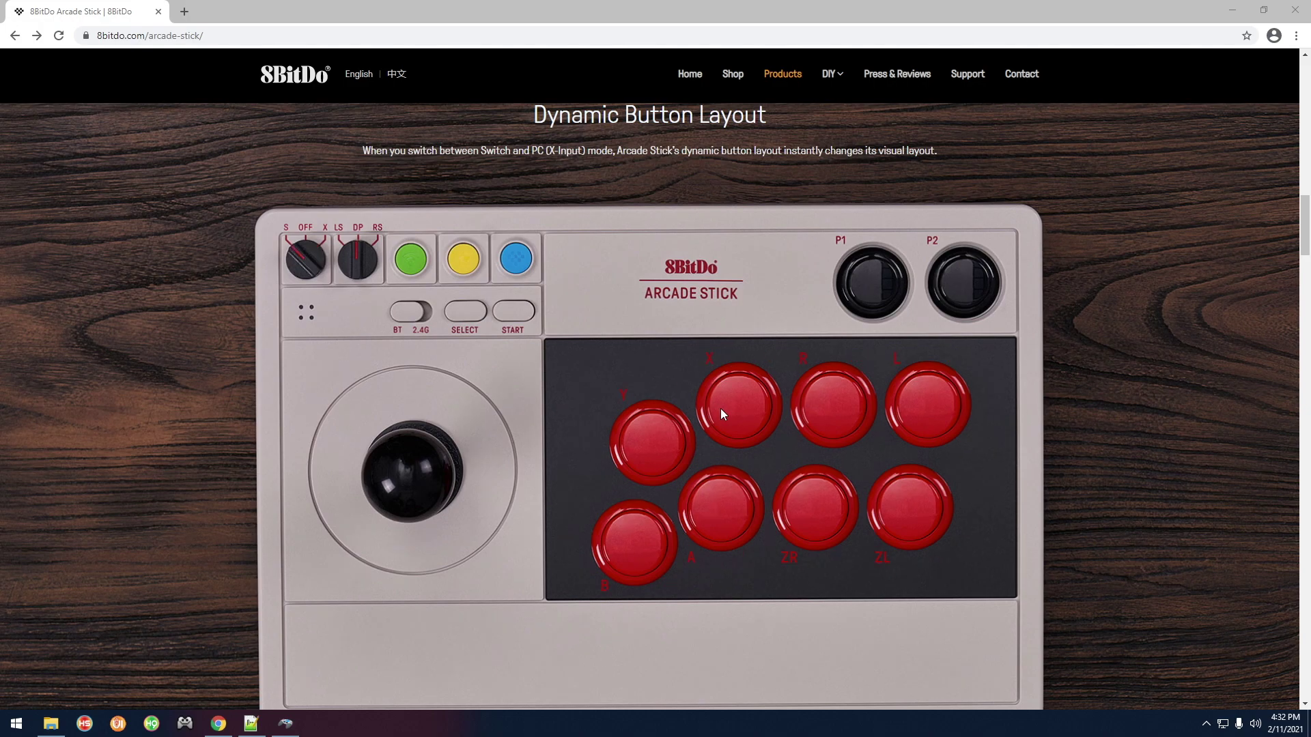
pyautogui.click(1231, 9)
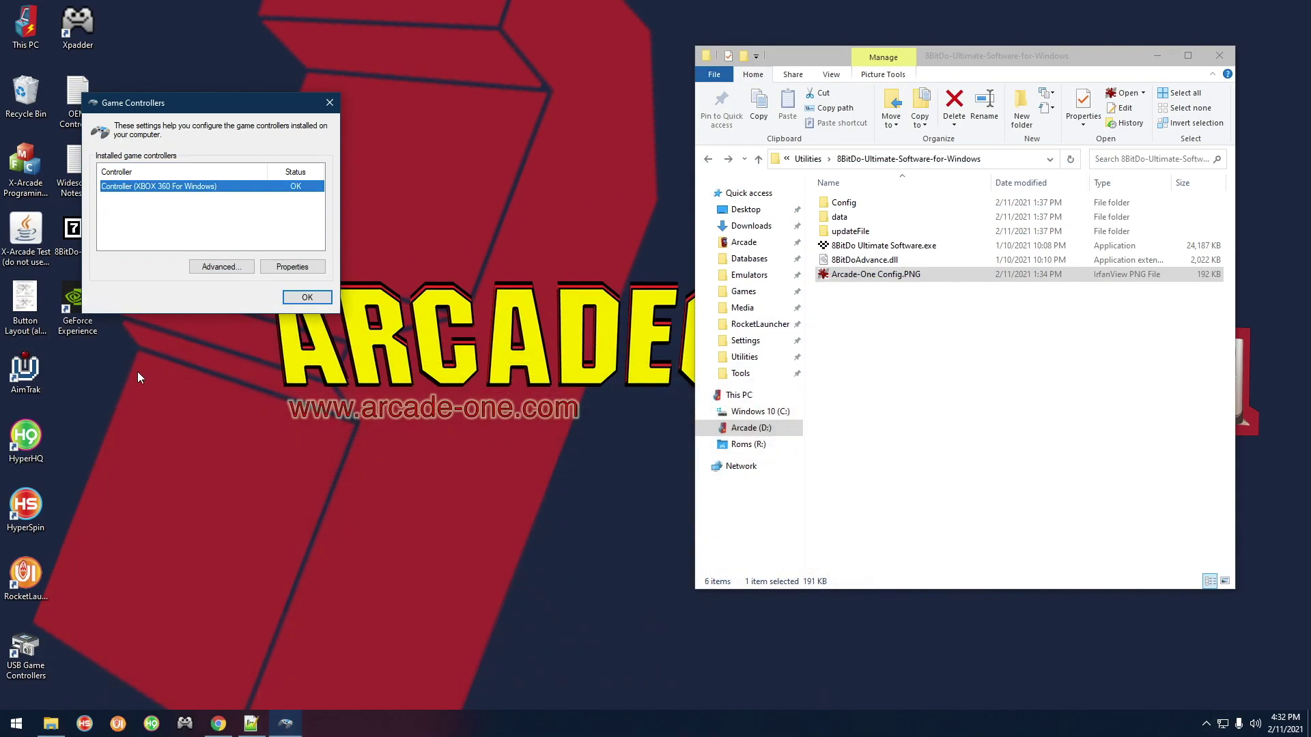
# - Open the 8BitDo-Ultimate-Software-for-Windows.7z archive from the desktop and open the matching folder under Arcade, Utilities
pyautogui.moveTo(233, 106); pyautogui.dragTo(397, 86)
pyautogui.doubleClick(71, 236)
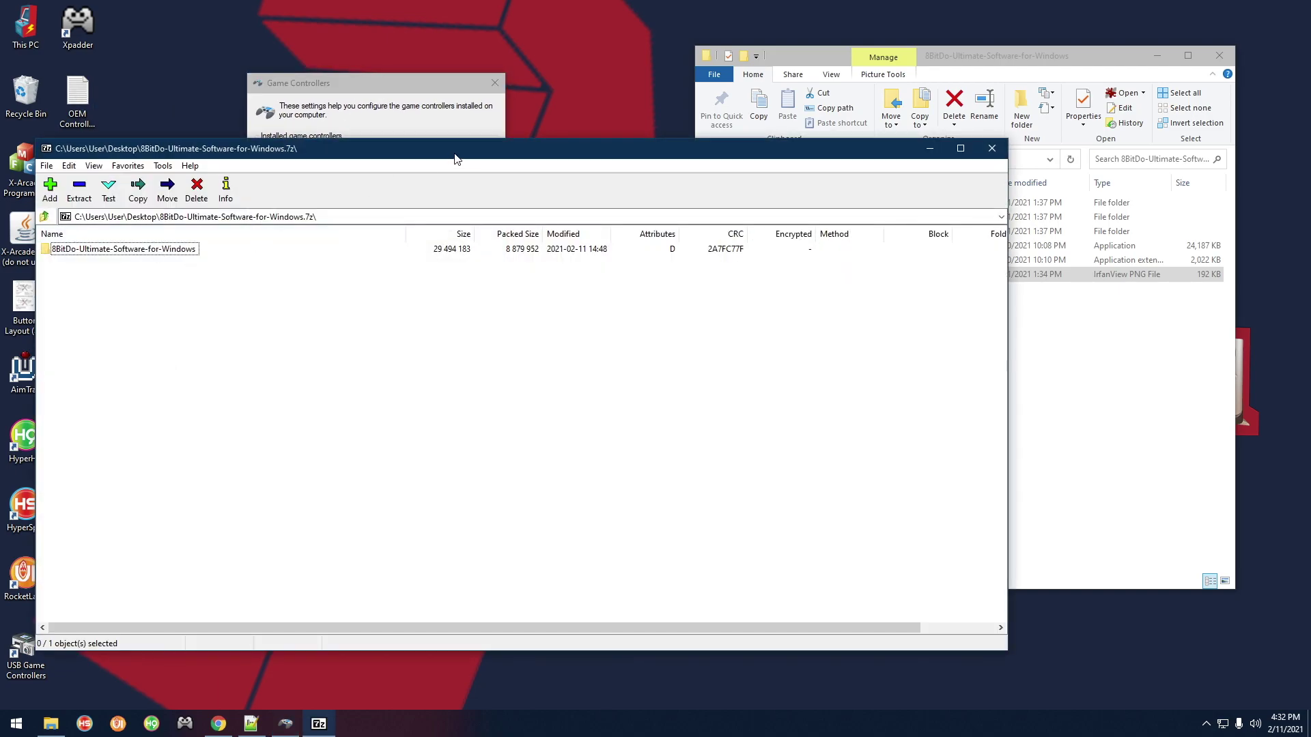
pyautogui.moveTo(452, 143); pyautogui.dragTo(539, 404)
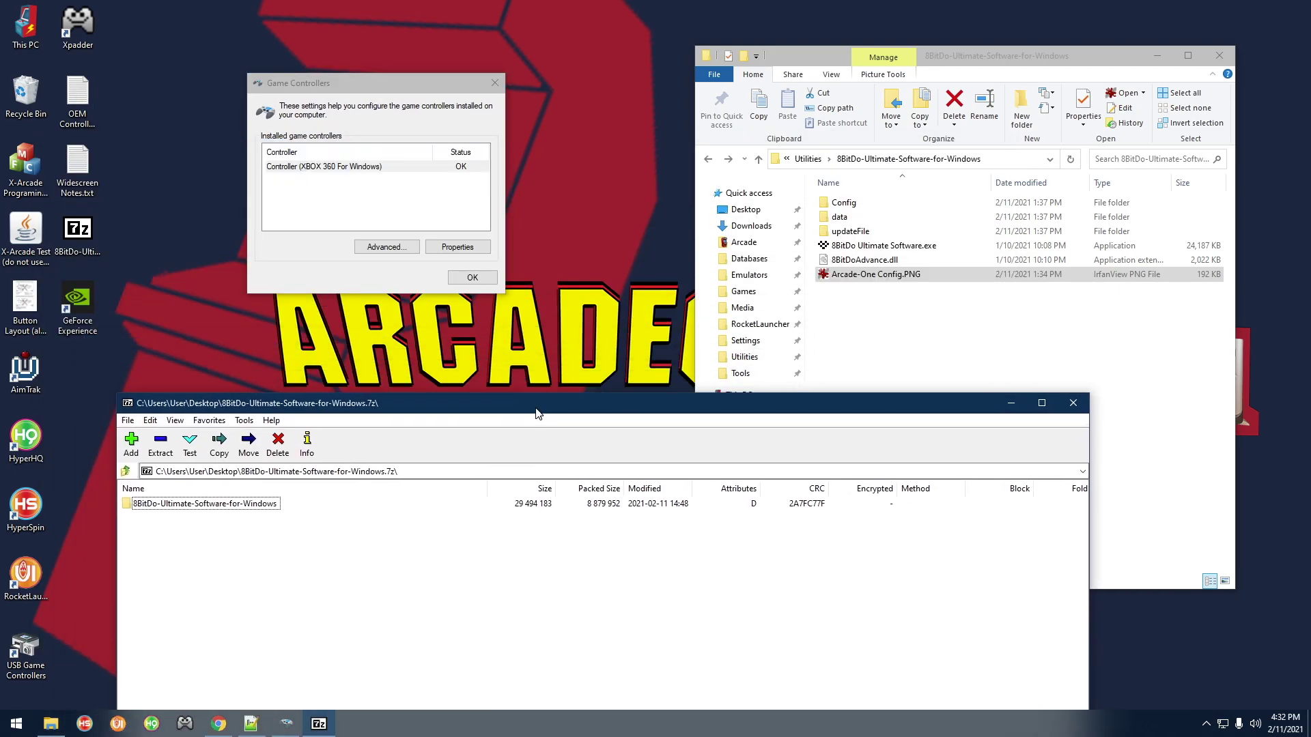
pyautogui.click(198, 506)
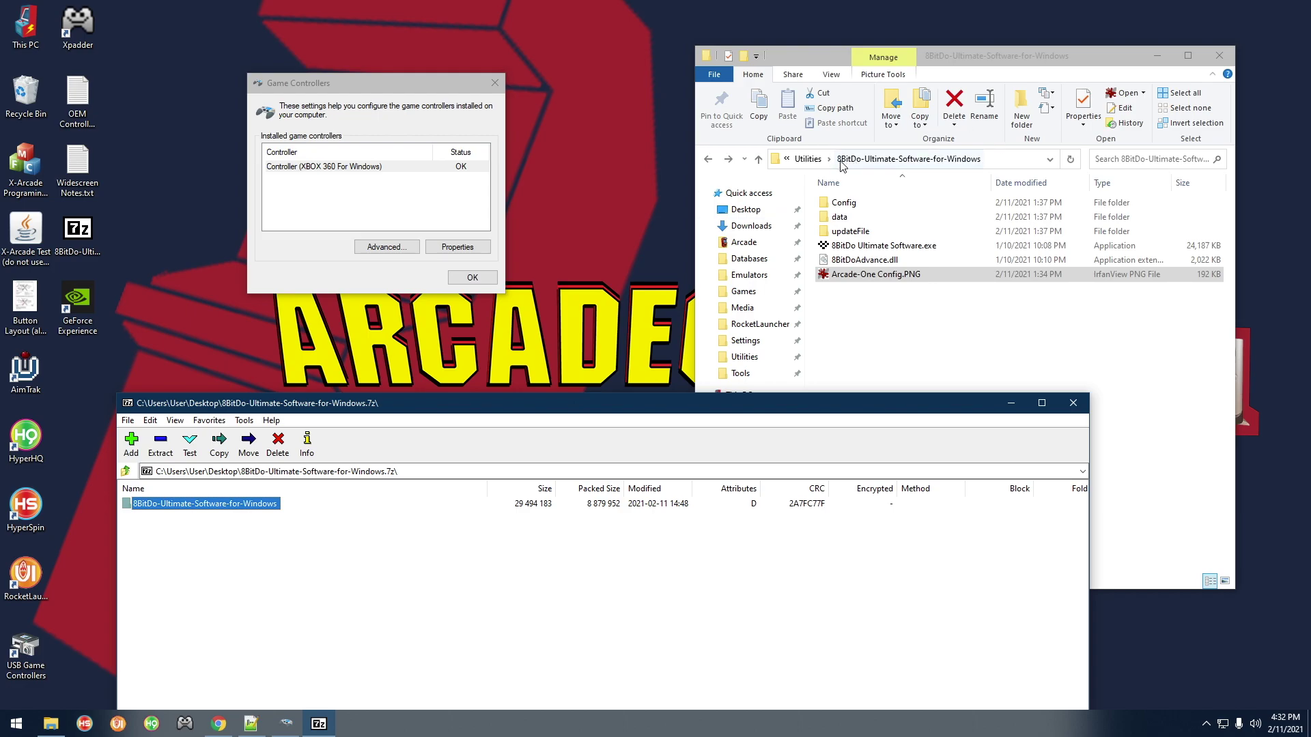
pyautogui.click(809, 160)
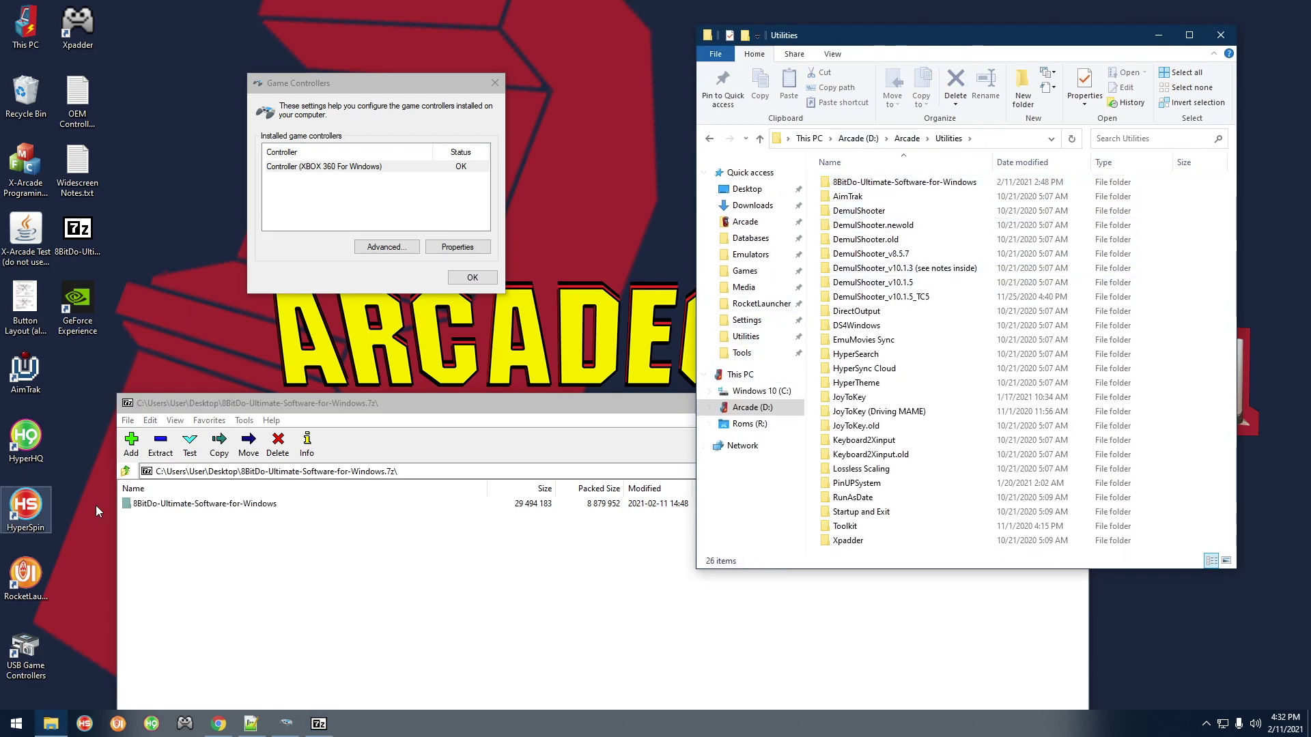
pyautogui.doubleClick(888, 182)
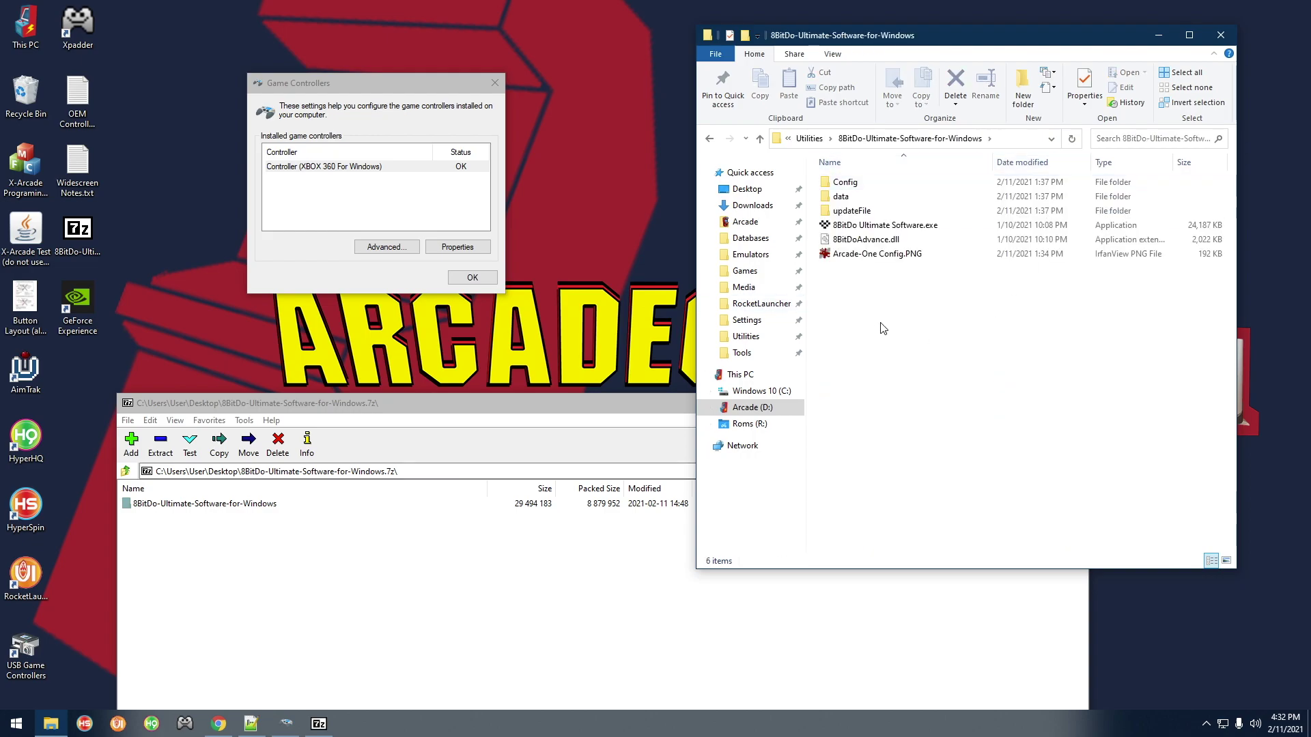
# - Launch 8BitDo Ultimate Software.exe and reopen USB Game Controllers to check which device is detected
pyautogui.doubleClick(839, 227)
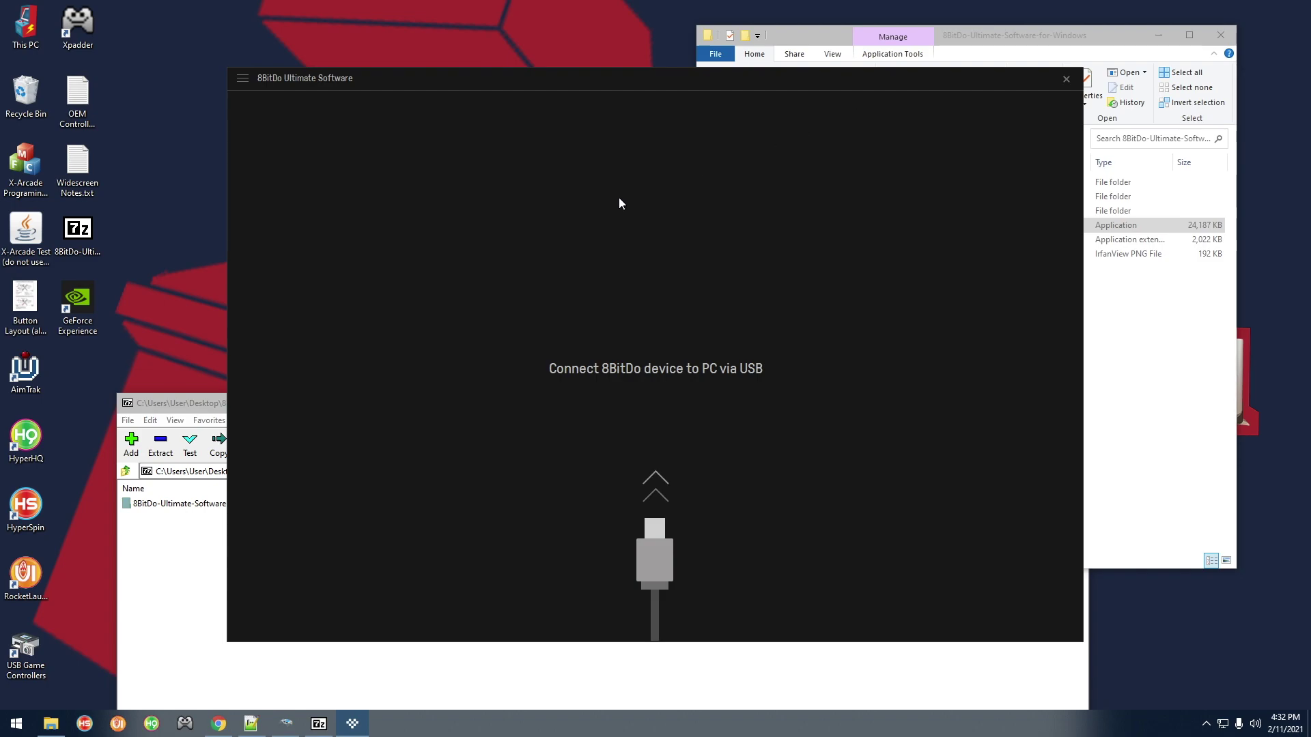
pyautogui.doubleClick(25, 649)
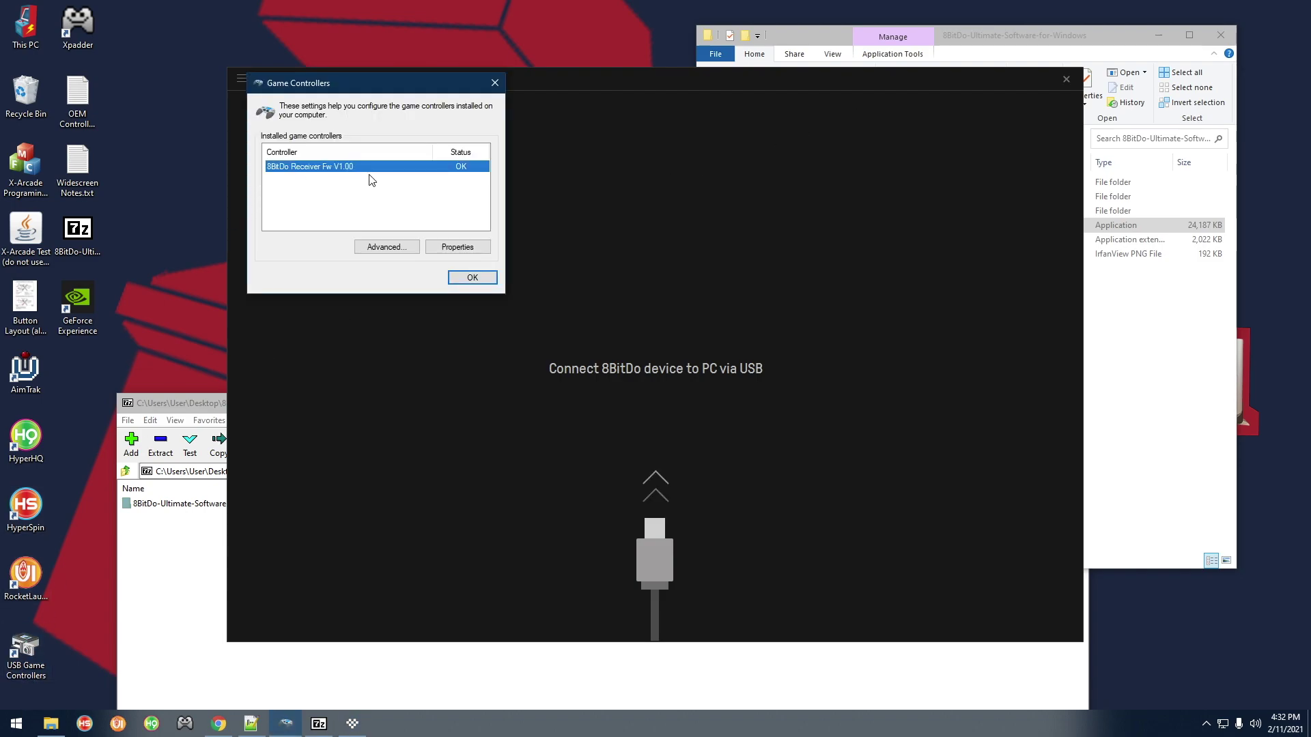